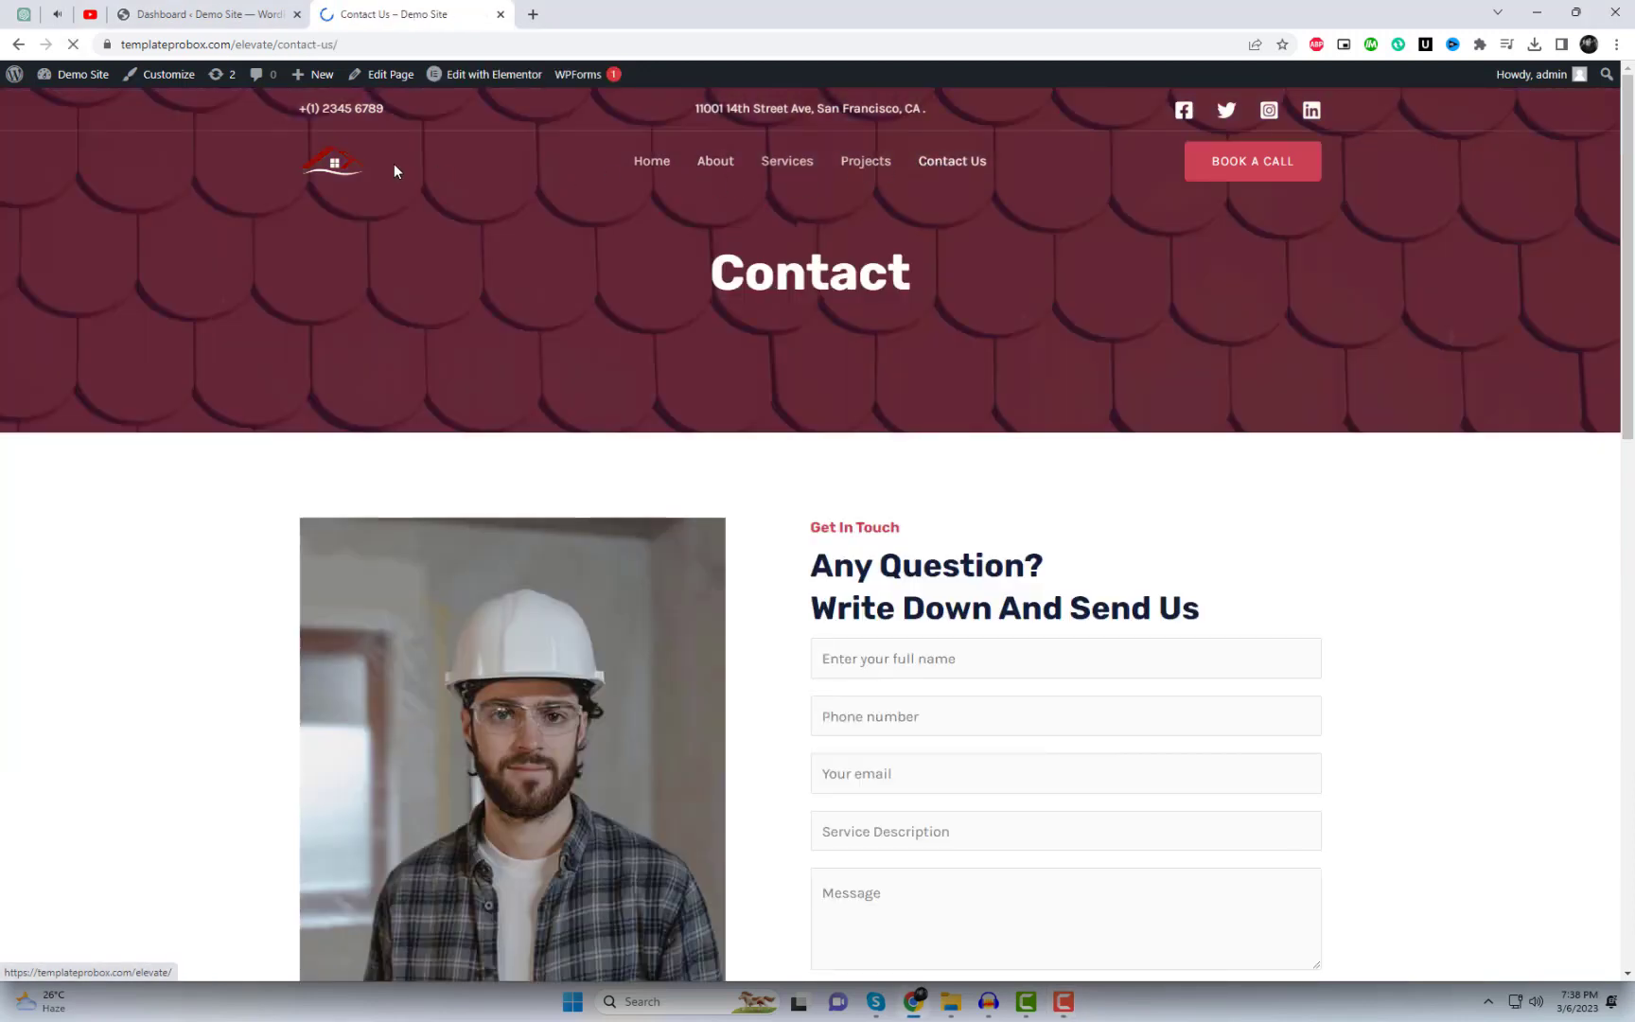
Step: Leave the Contact Us page and return to the roofing demo site's home page using the logo
{"action": "left_click", "coordinate": [397, 202]}
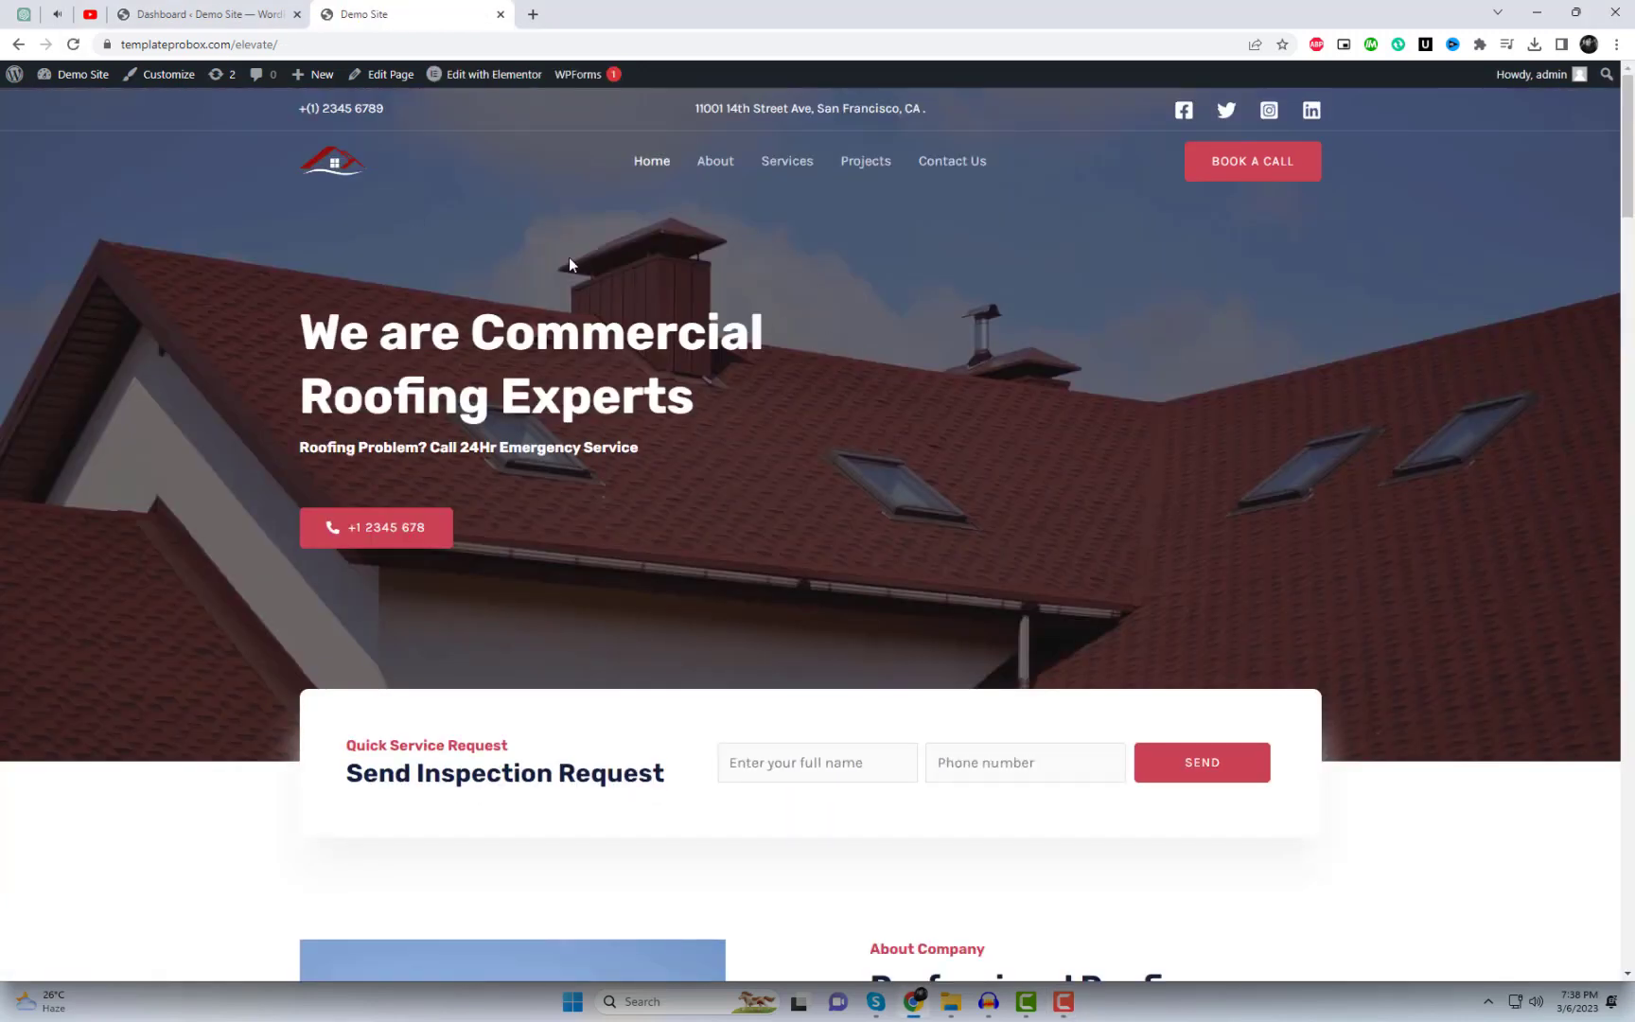
Step: Search Plugins > Add New for TinyPNG, then install and activate it
{"action": "left_click", "coordinate": [216, 7]}
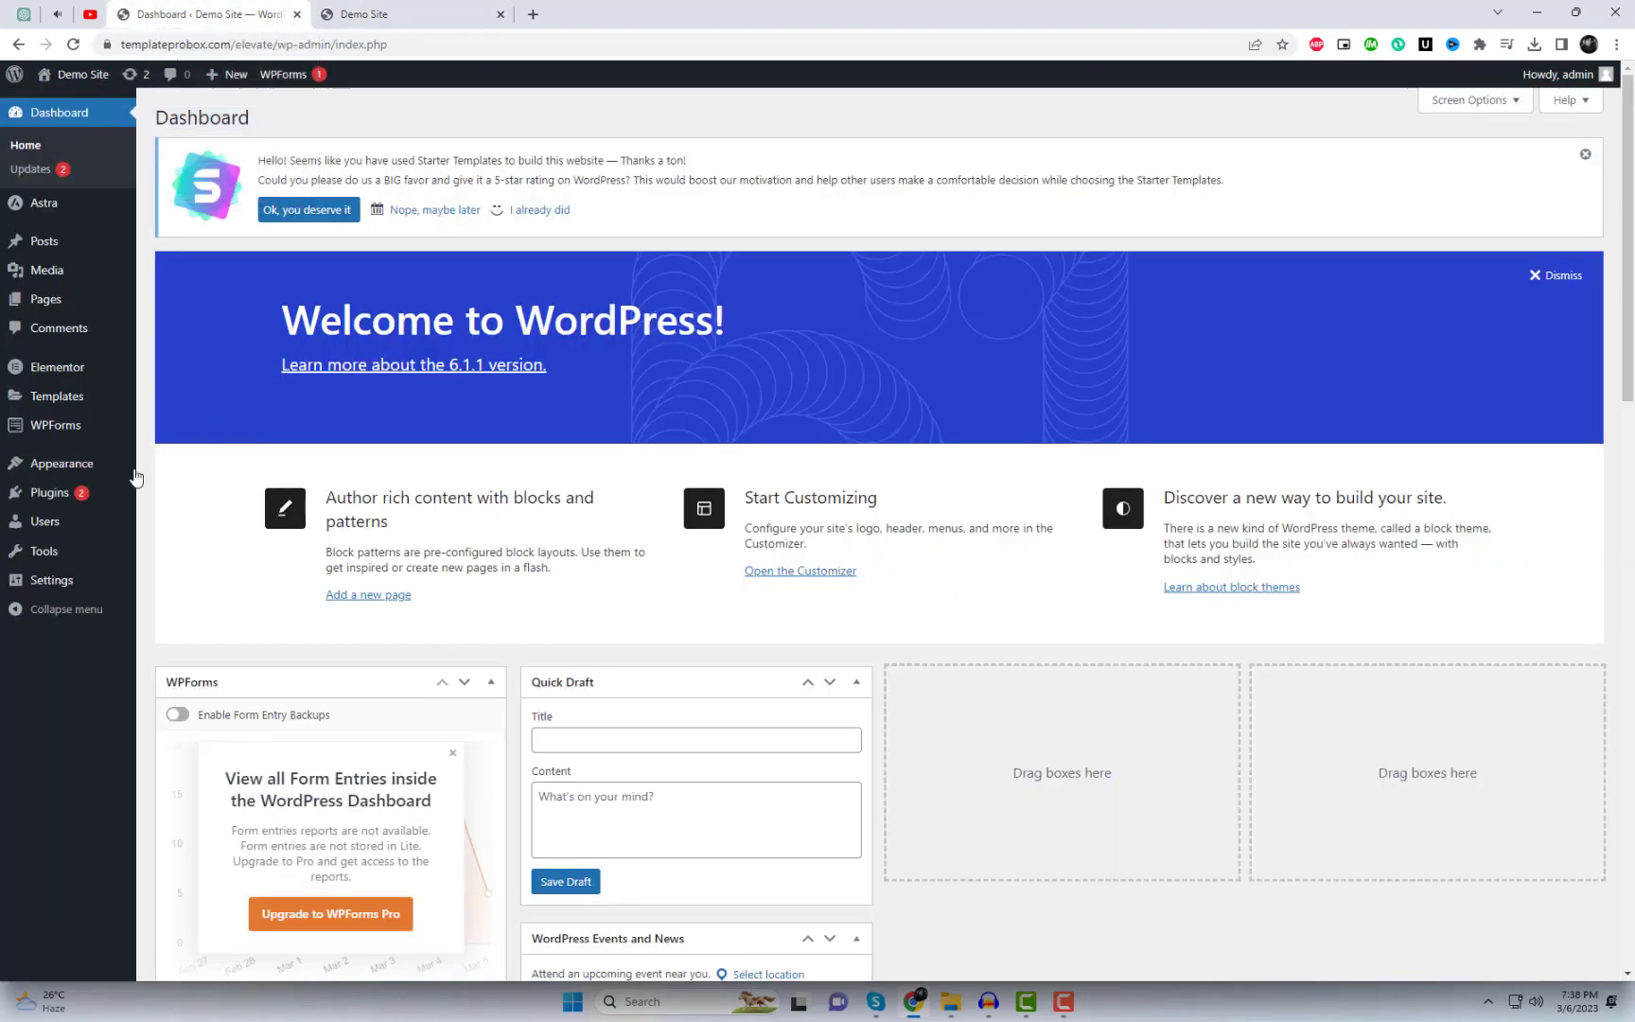
{"action": "mouse_move", "coordinate": [132, 490]}
{"action": "left_click", "coordinate": [218, 521]}
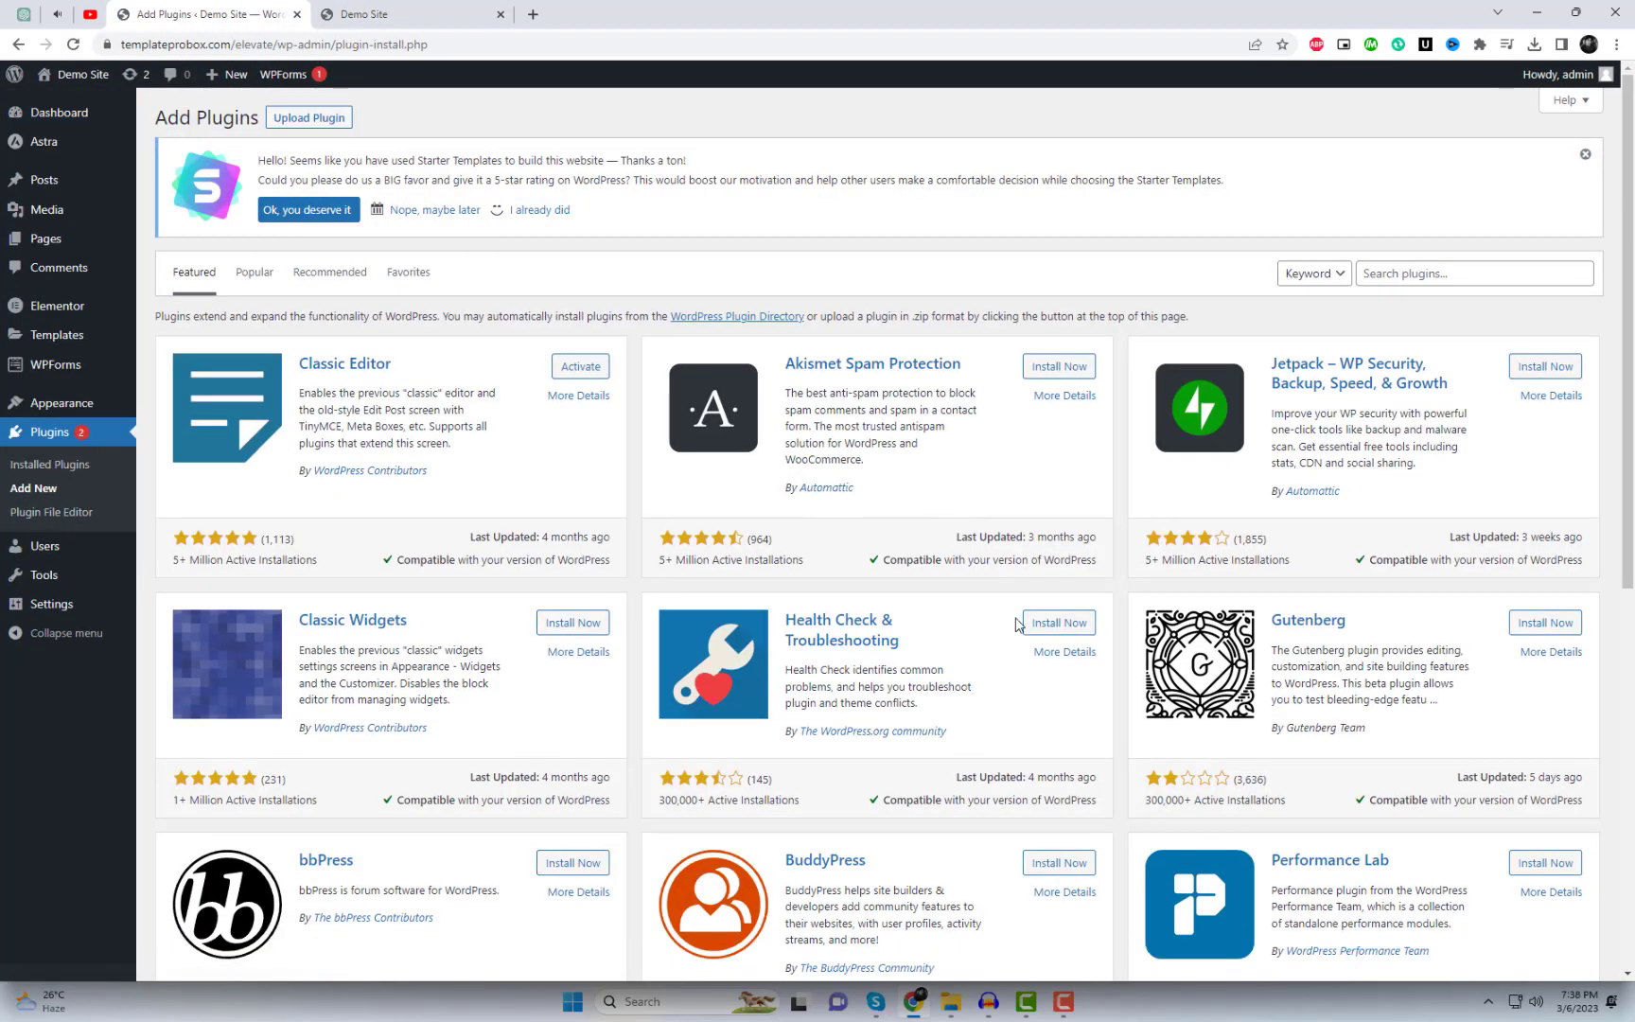
{"action": "left_click", "coordinate": [1382, 274]}
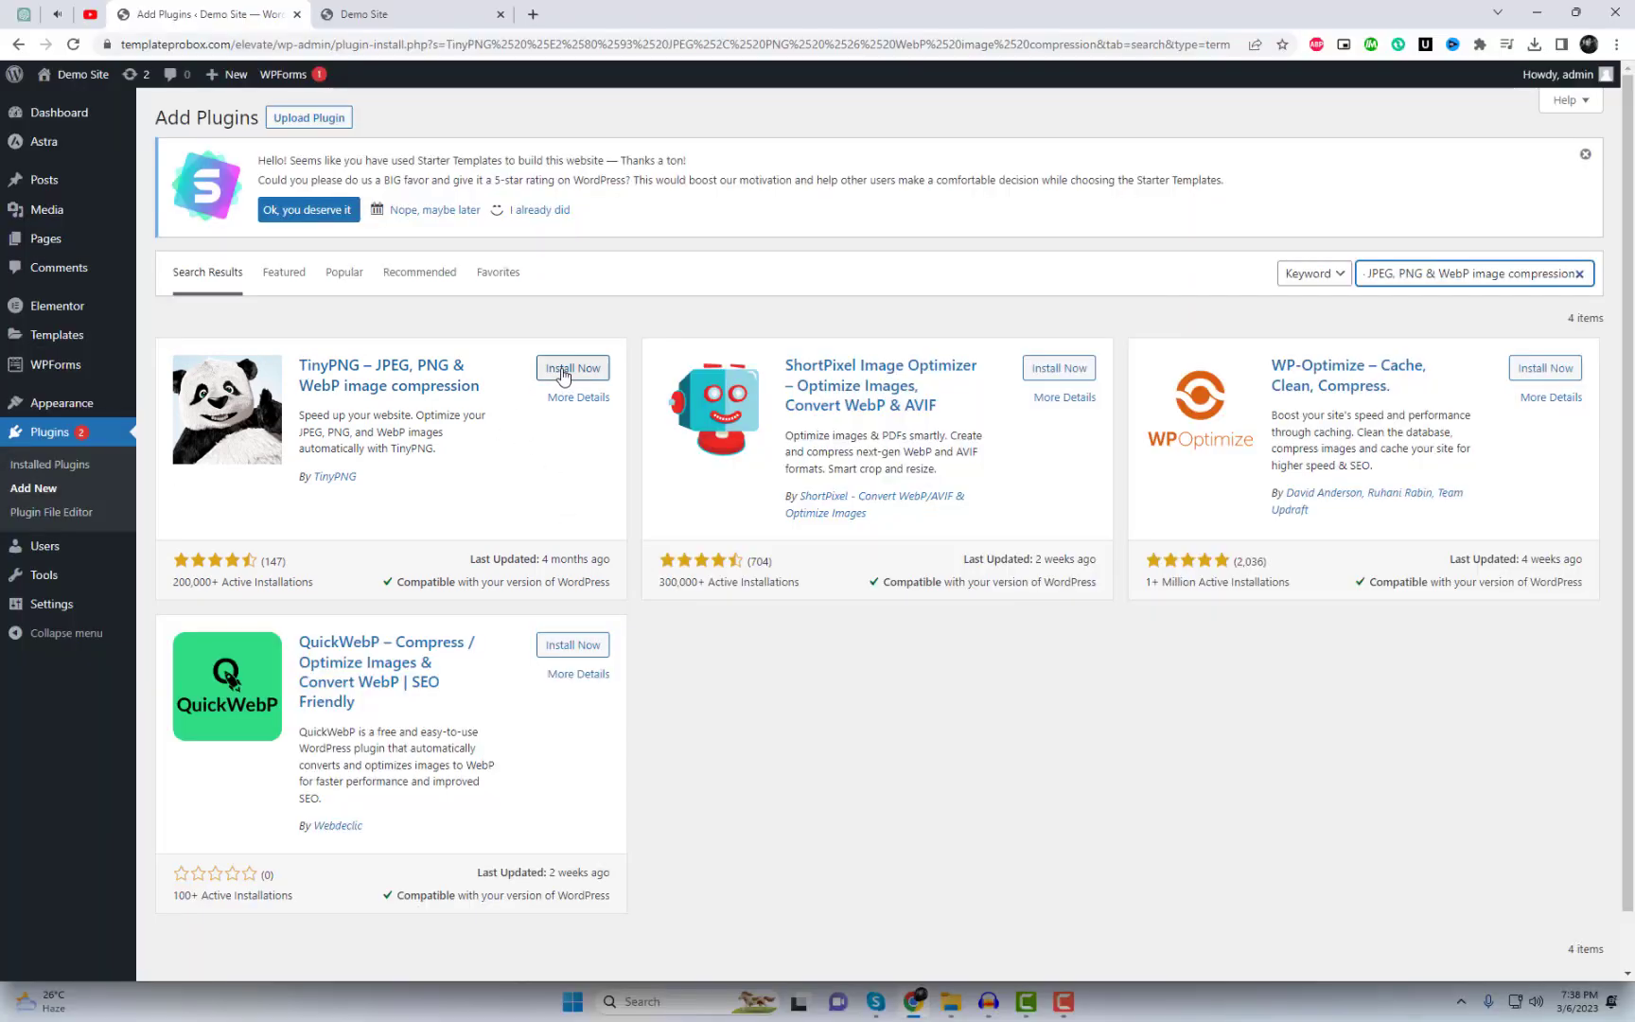
{"action": "left_click", "coordinate": [563, 373]}
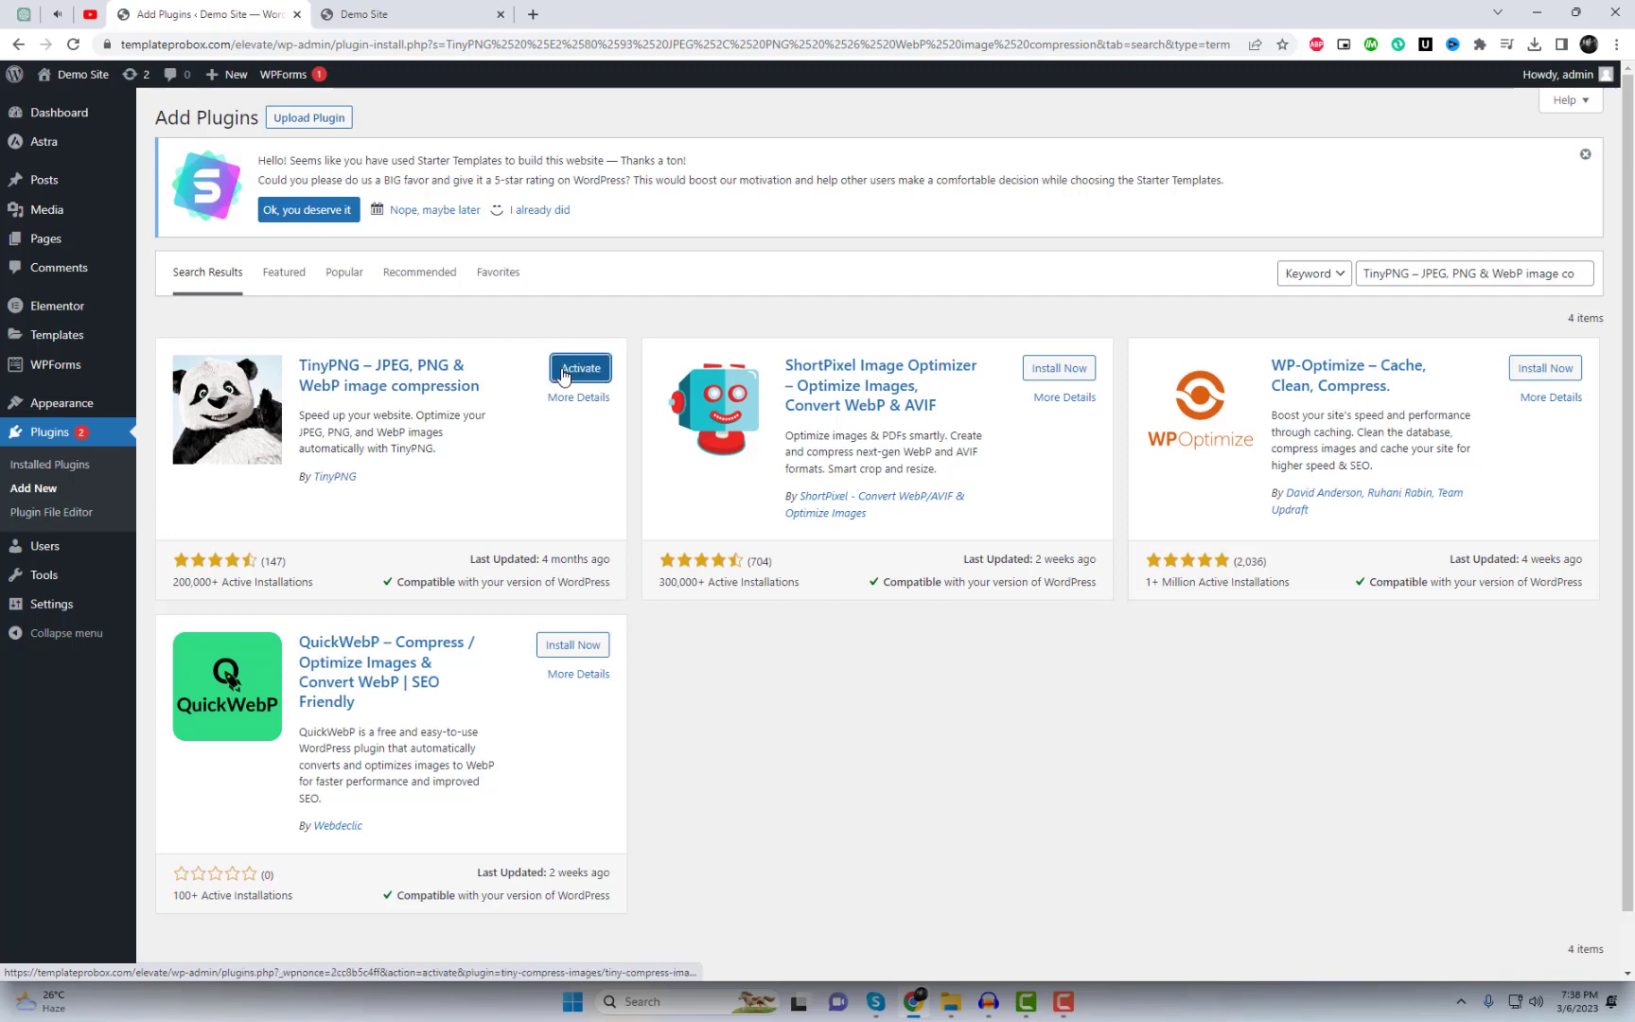
{"action": "left_click", "coordinate": [563, 369]}
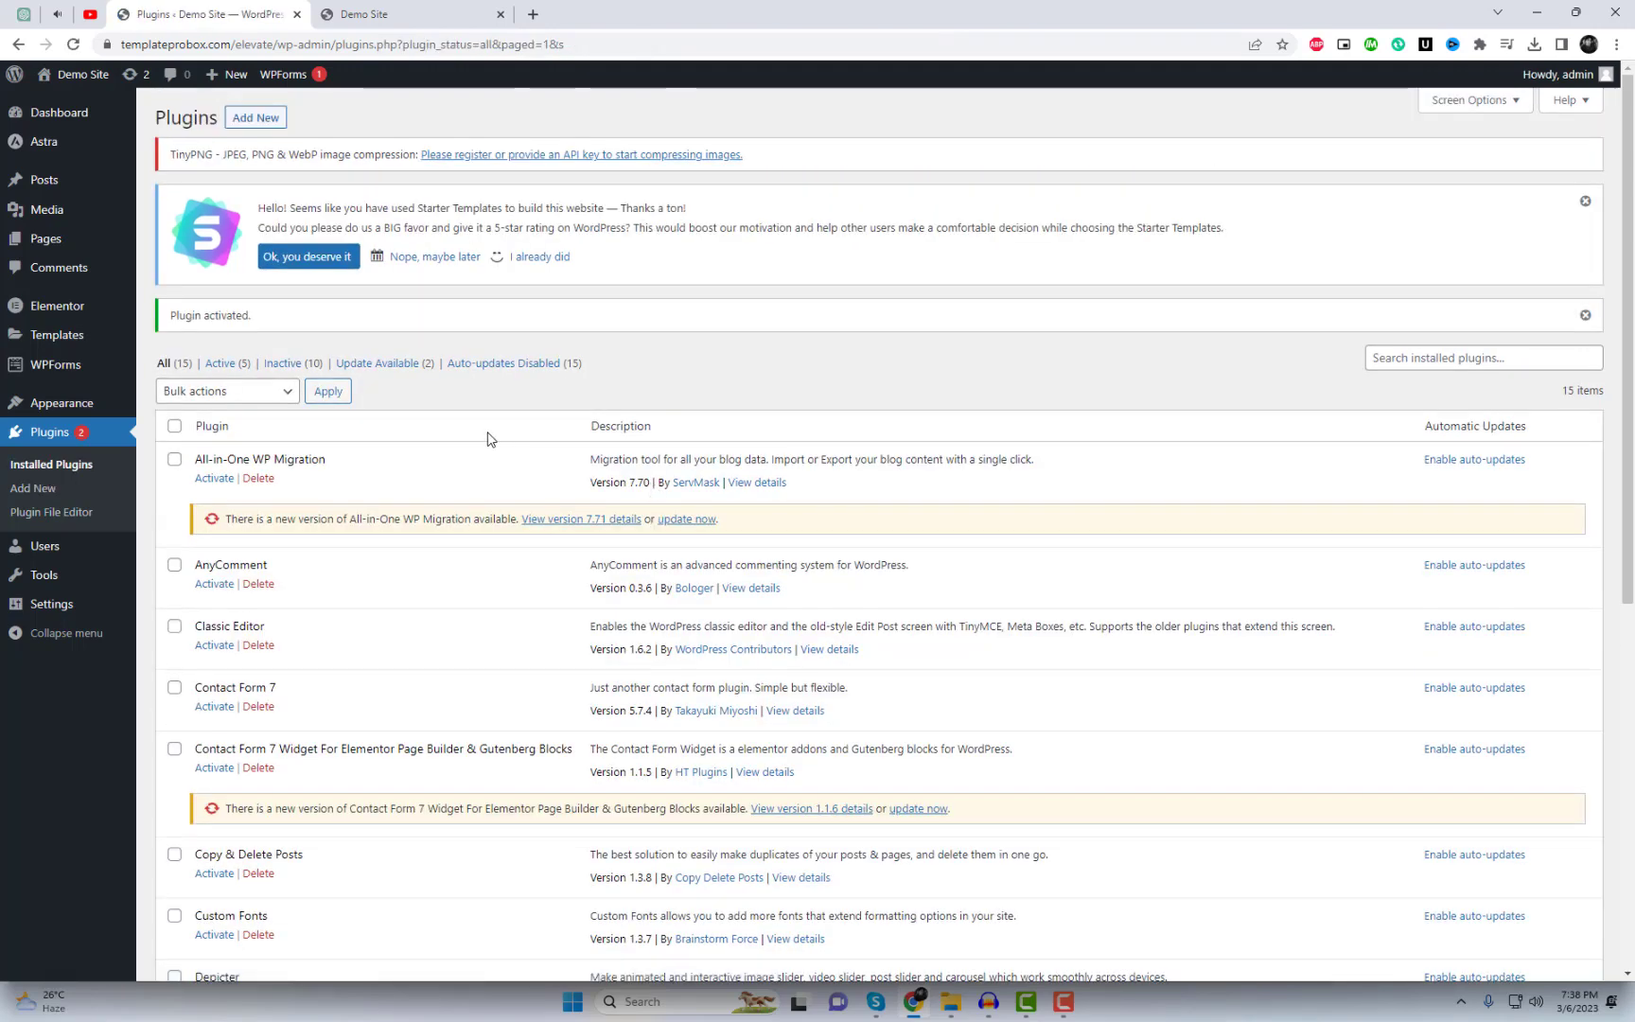
Step: Register a new Tinify account from Settings > TinyPNG, entering a name
{"action": "mouse_move", "coordinate": [94, 605]}
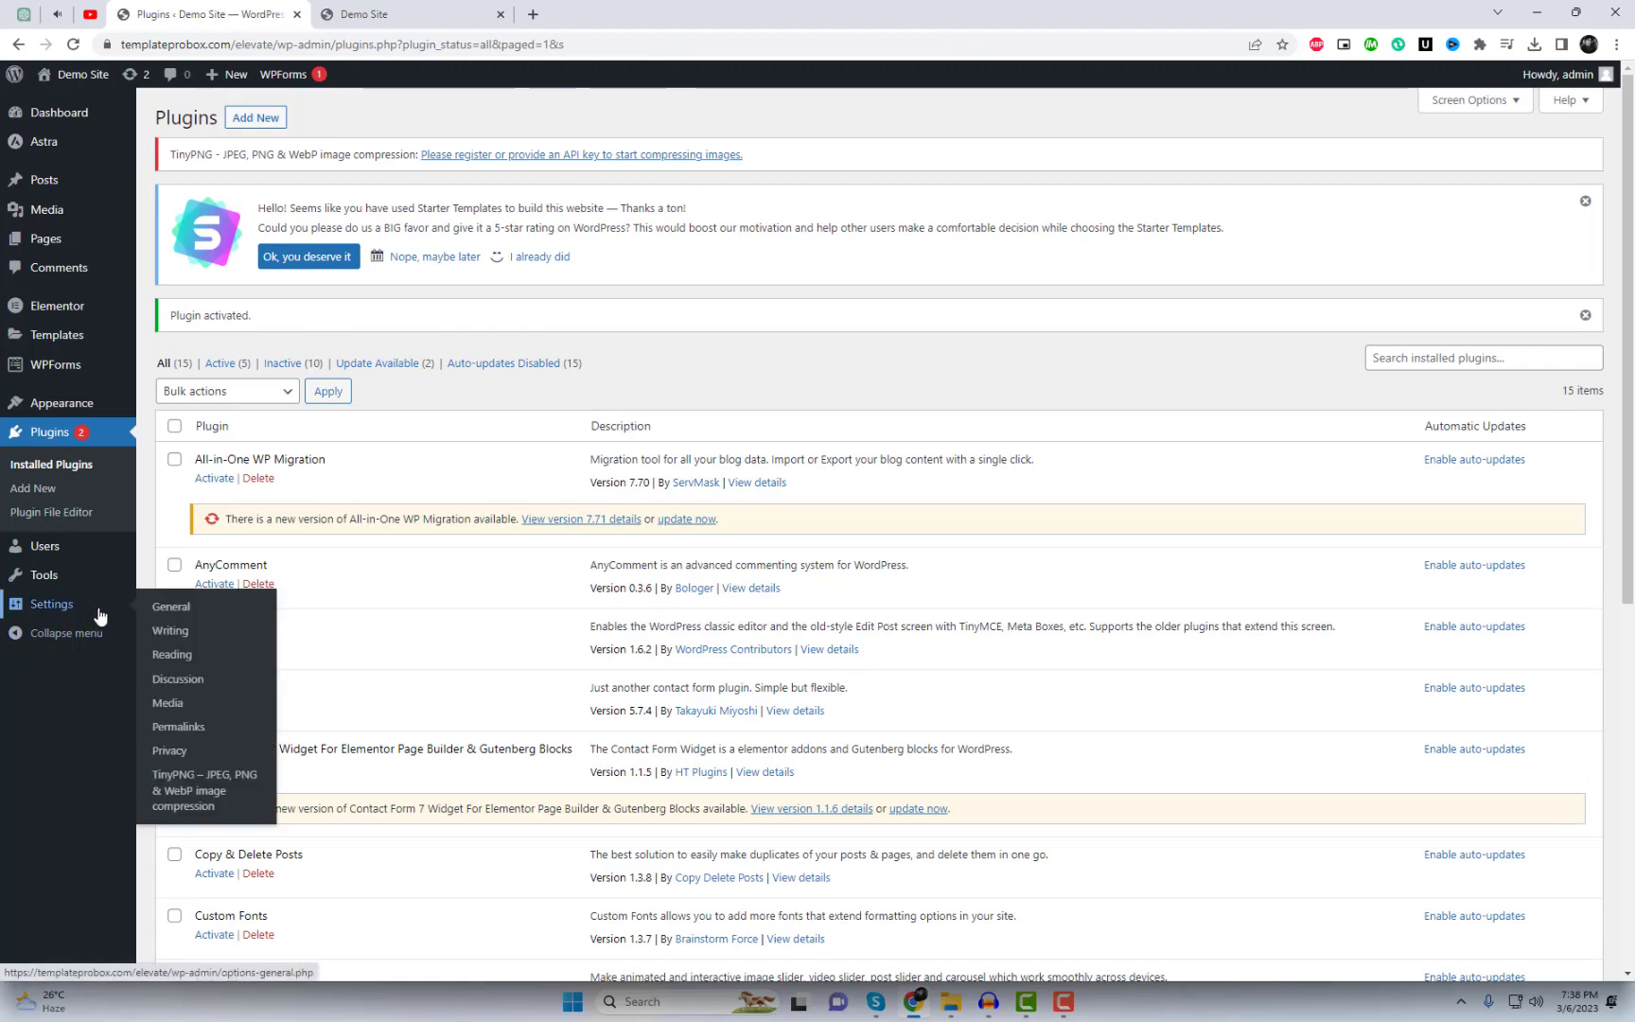
{"action": "left_click", "coordinate": [190, 806]}
{"action": "left_click", "coordinate": [477, 434]}
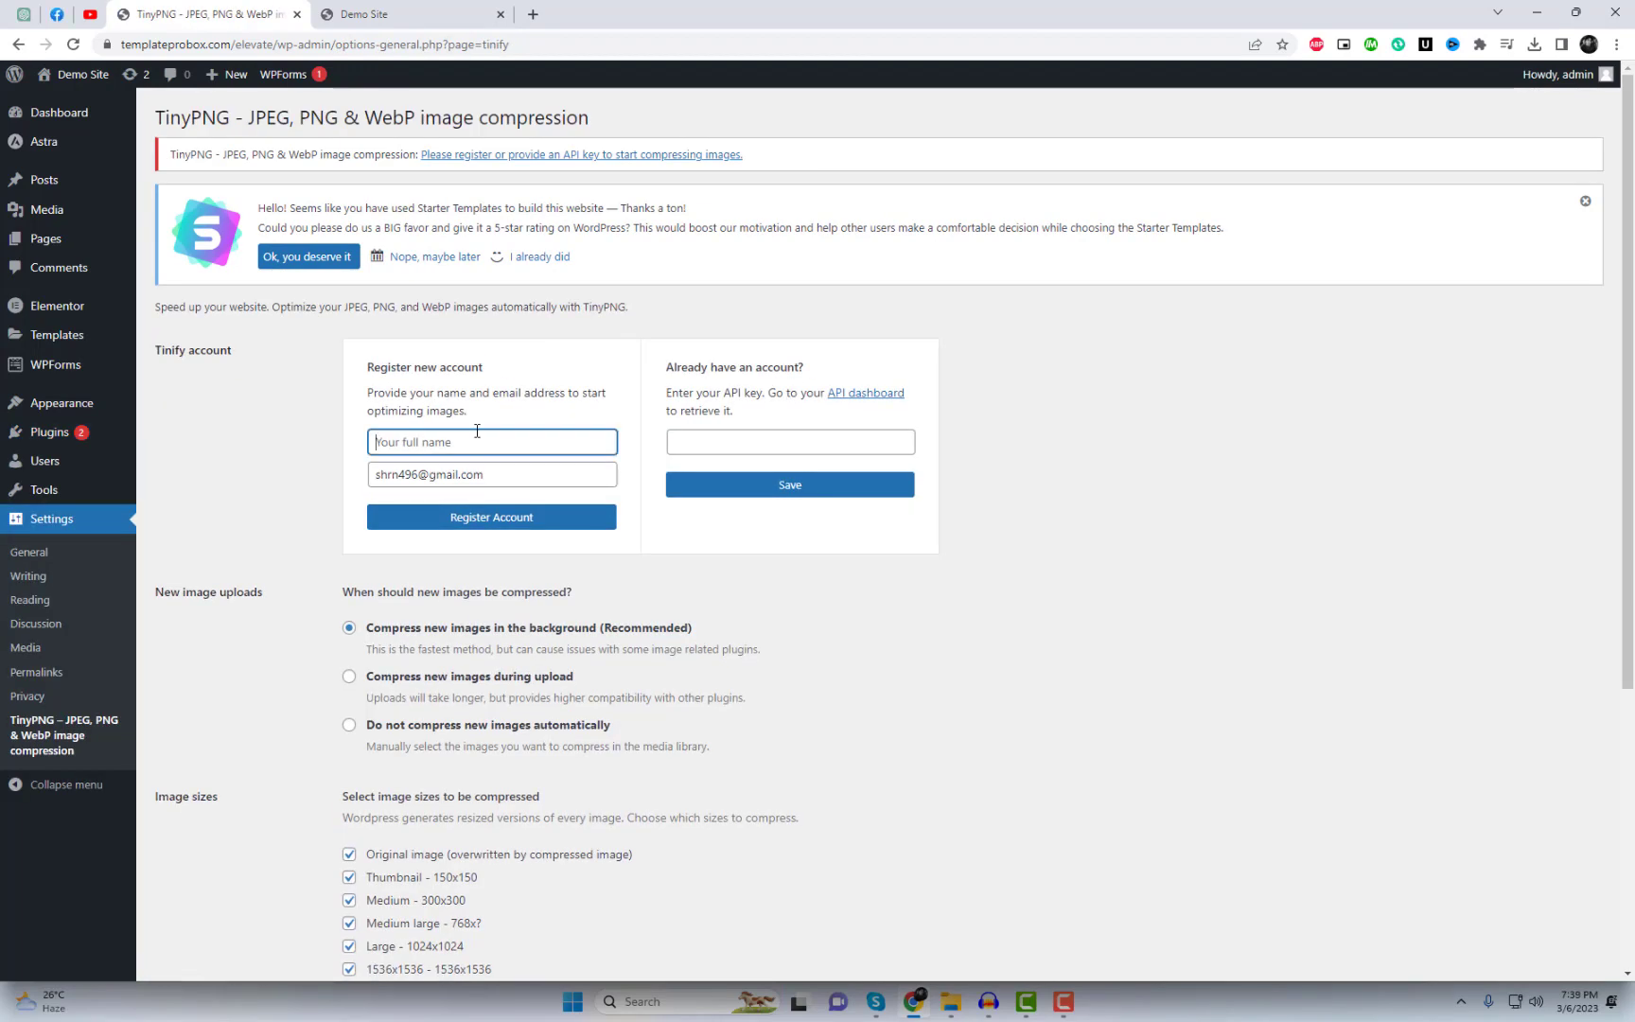
{"action": "type", "text": "Abc"}
{"action": "left_click", "coordinate": [594, 521]}
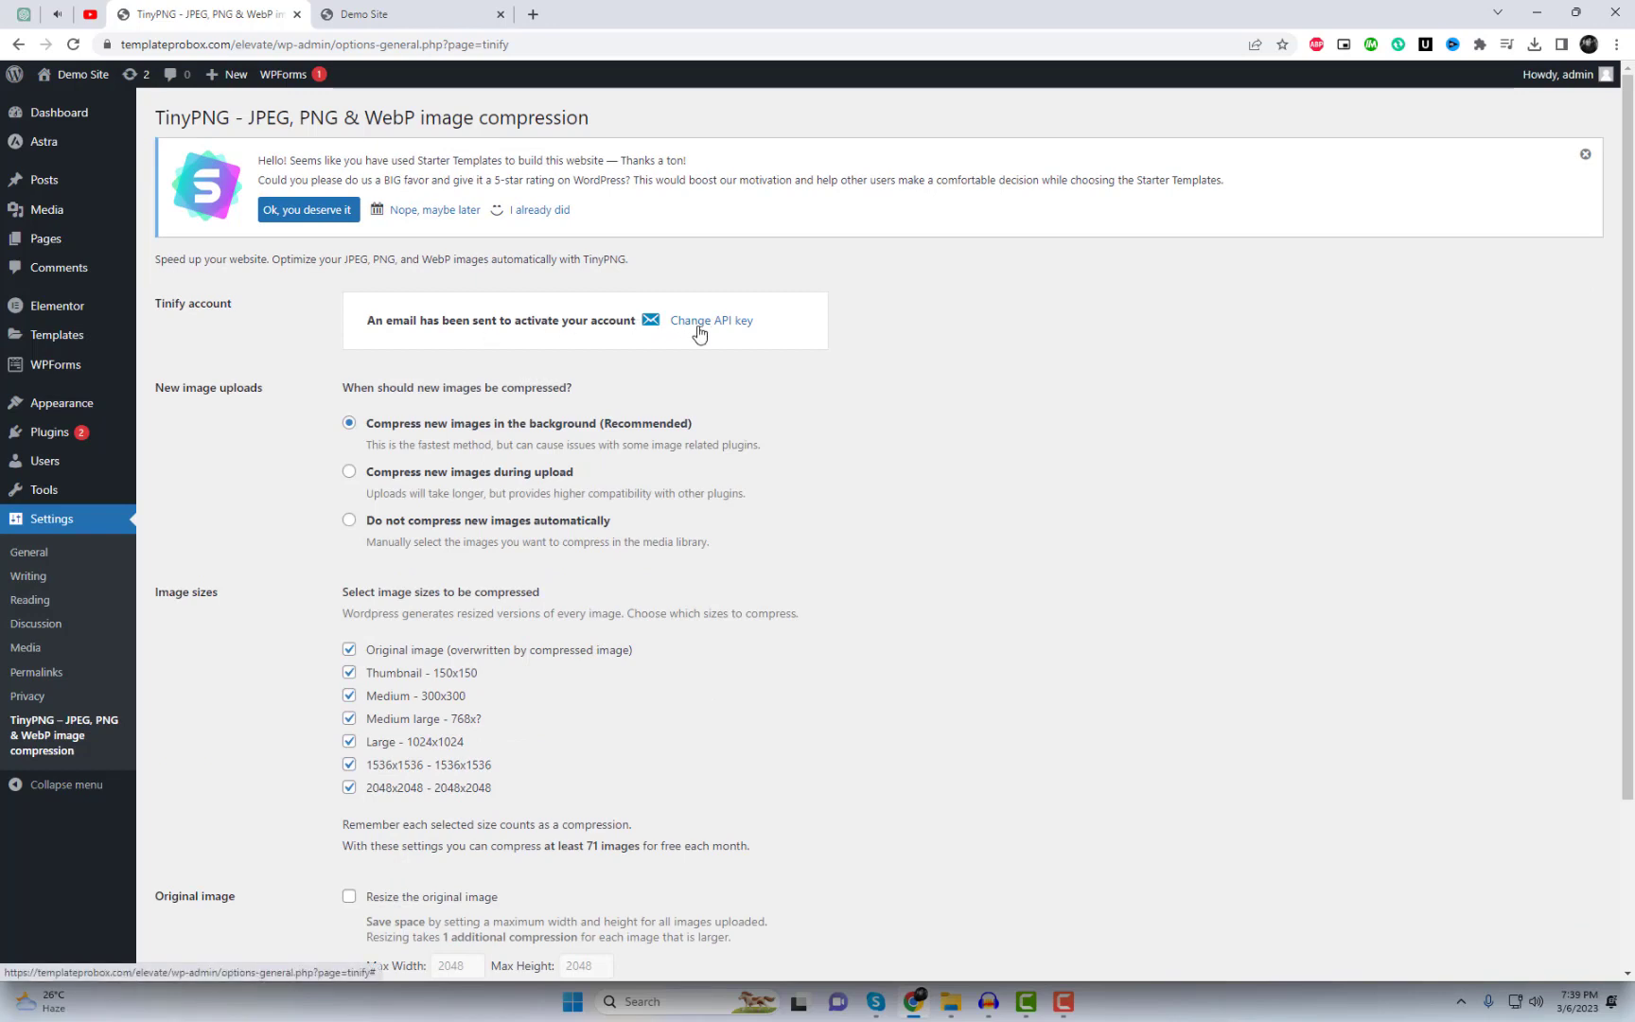
Step: Bring up the Change API key form and open the Tinify API dashboard link
{"action": "mouse_move", "coordinate": [84, 216]}
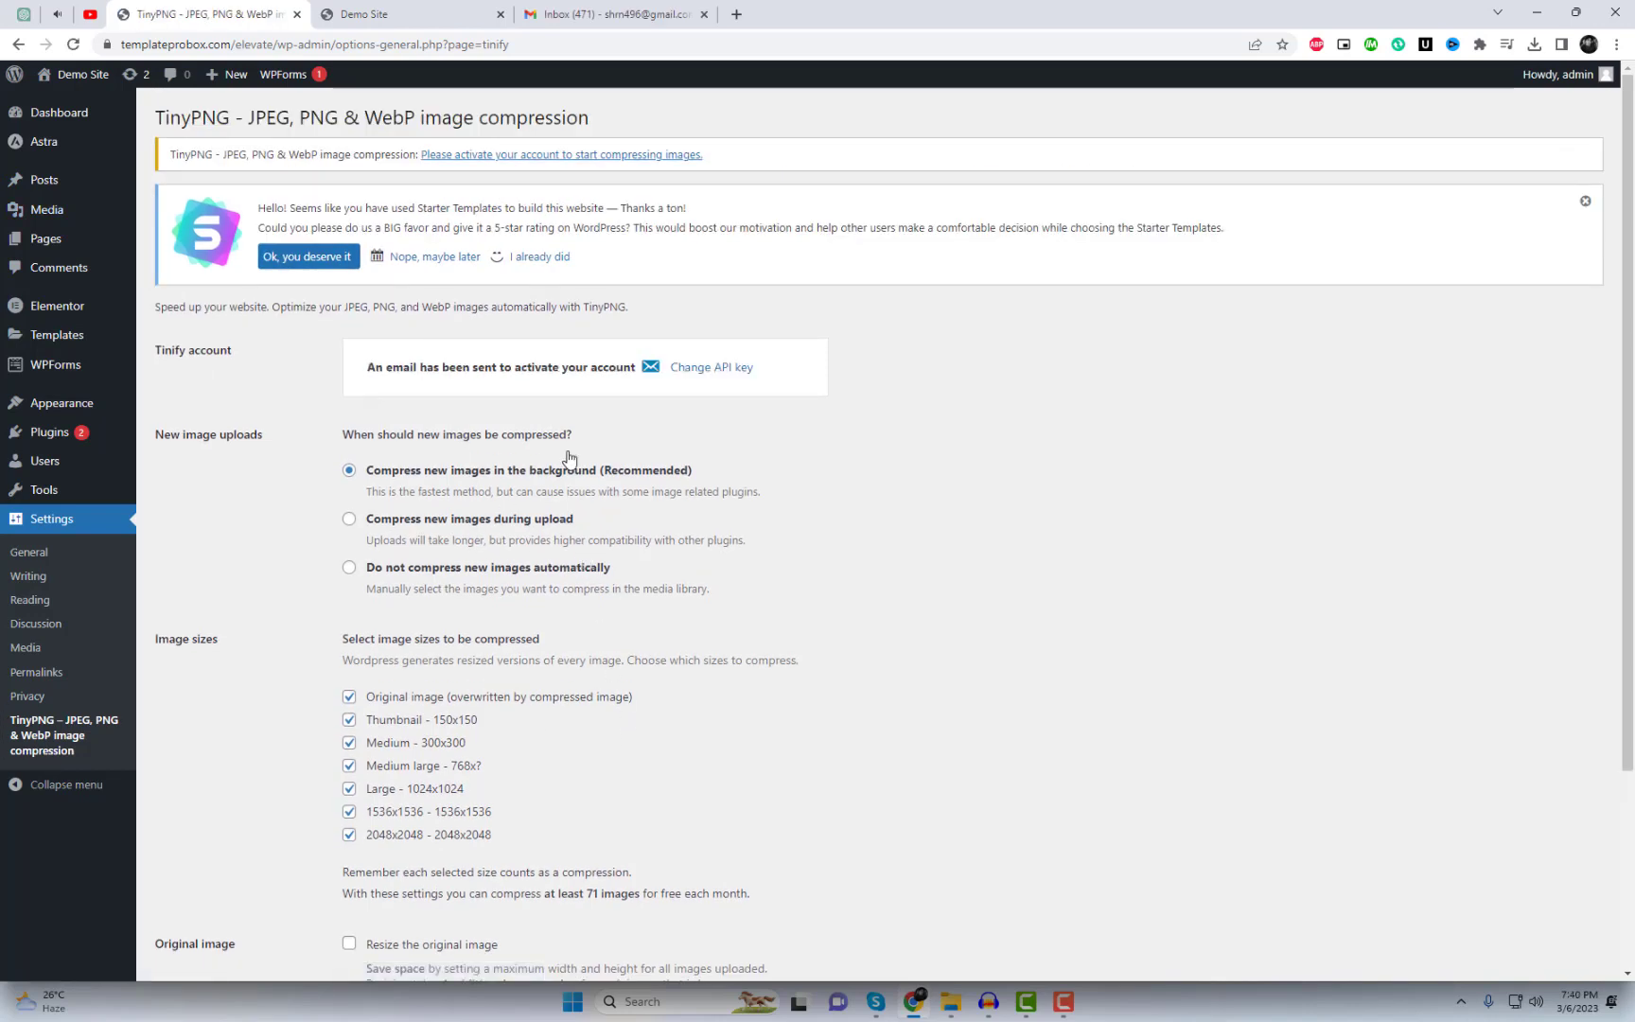
{"action": "left_click", "coordinate": [697, 369]}
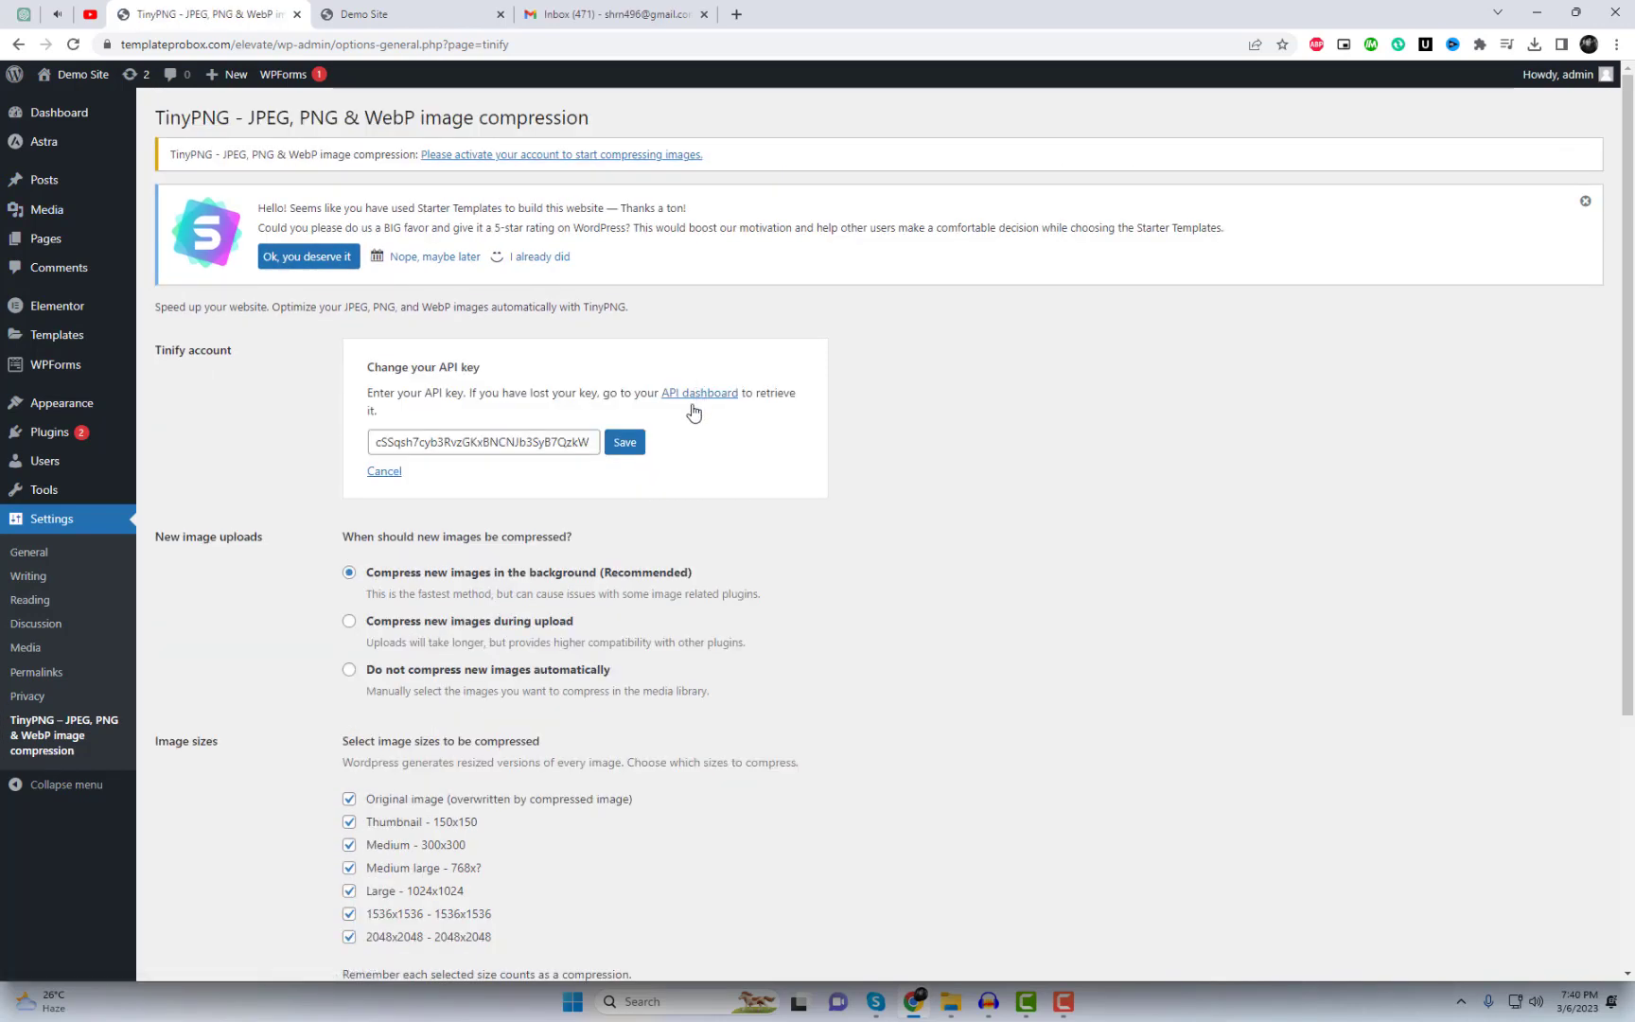
{"action": "left_click", "coordinate": [384, 471]}
{"action": "left_click", "coordinate": [745, 370]}
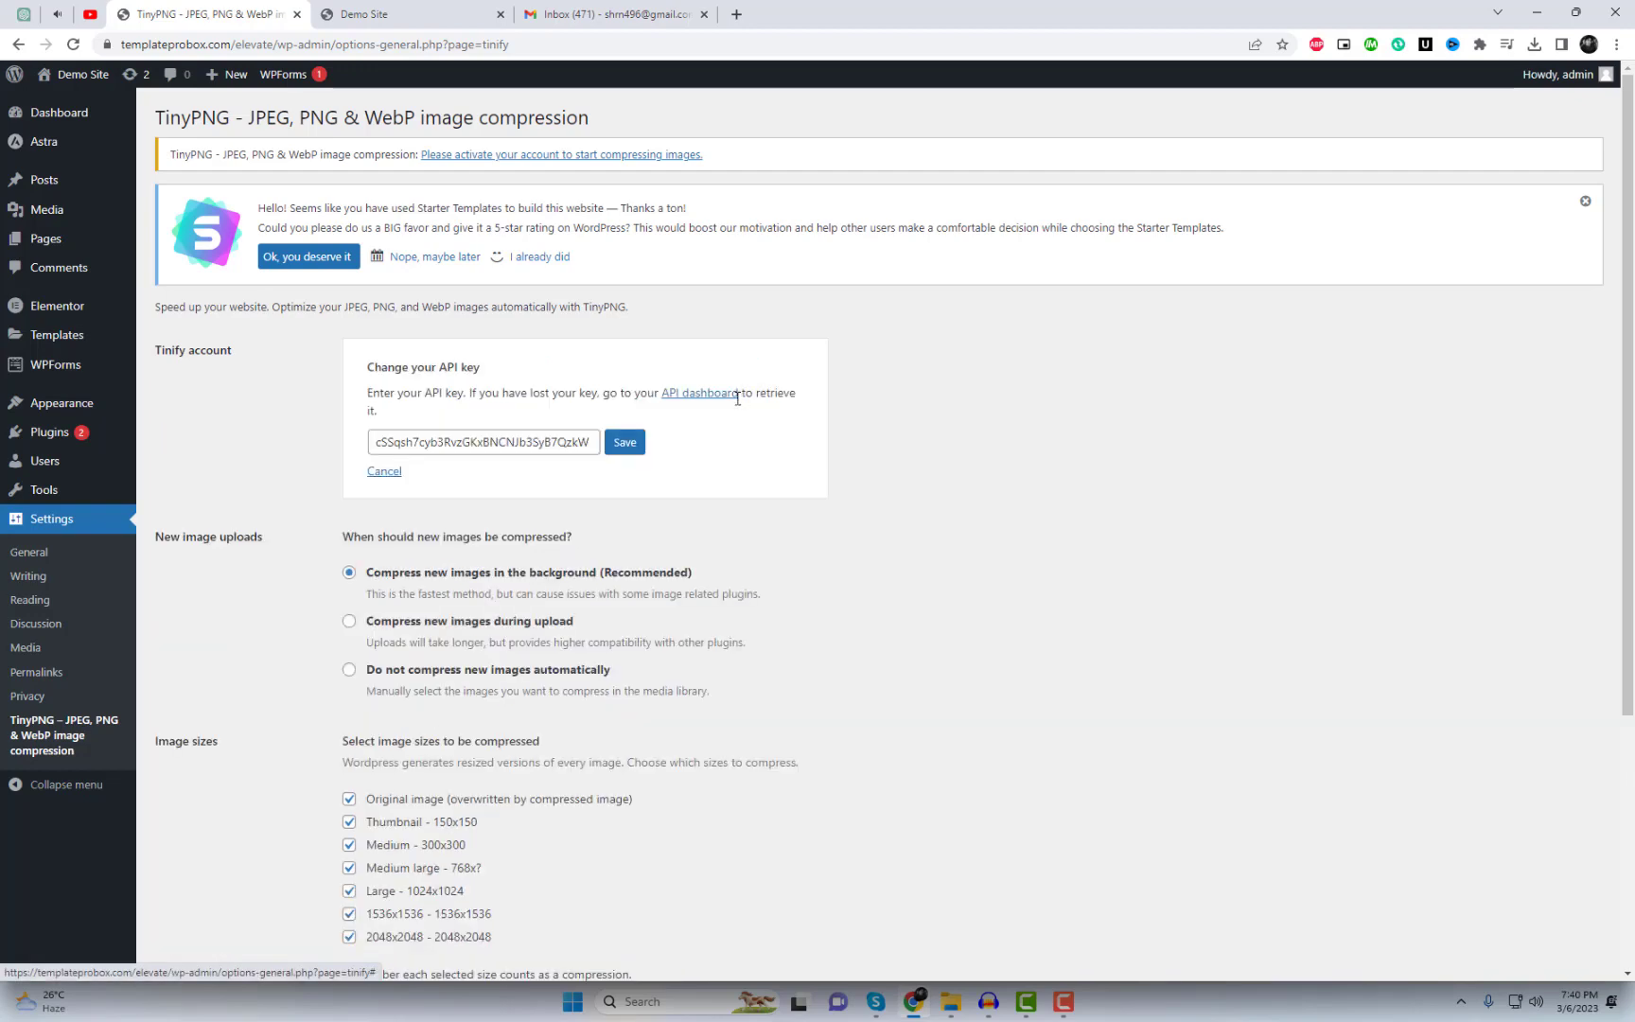
{"action": "left_click", "coordinate": [729, 395]}
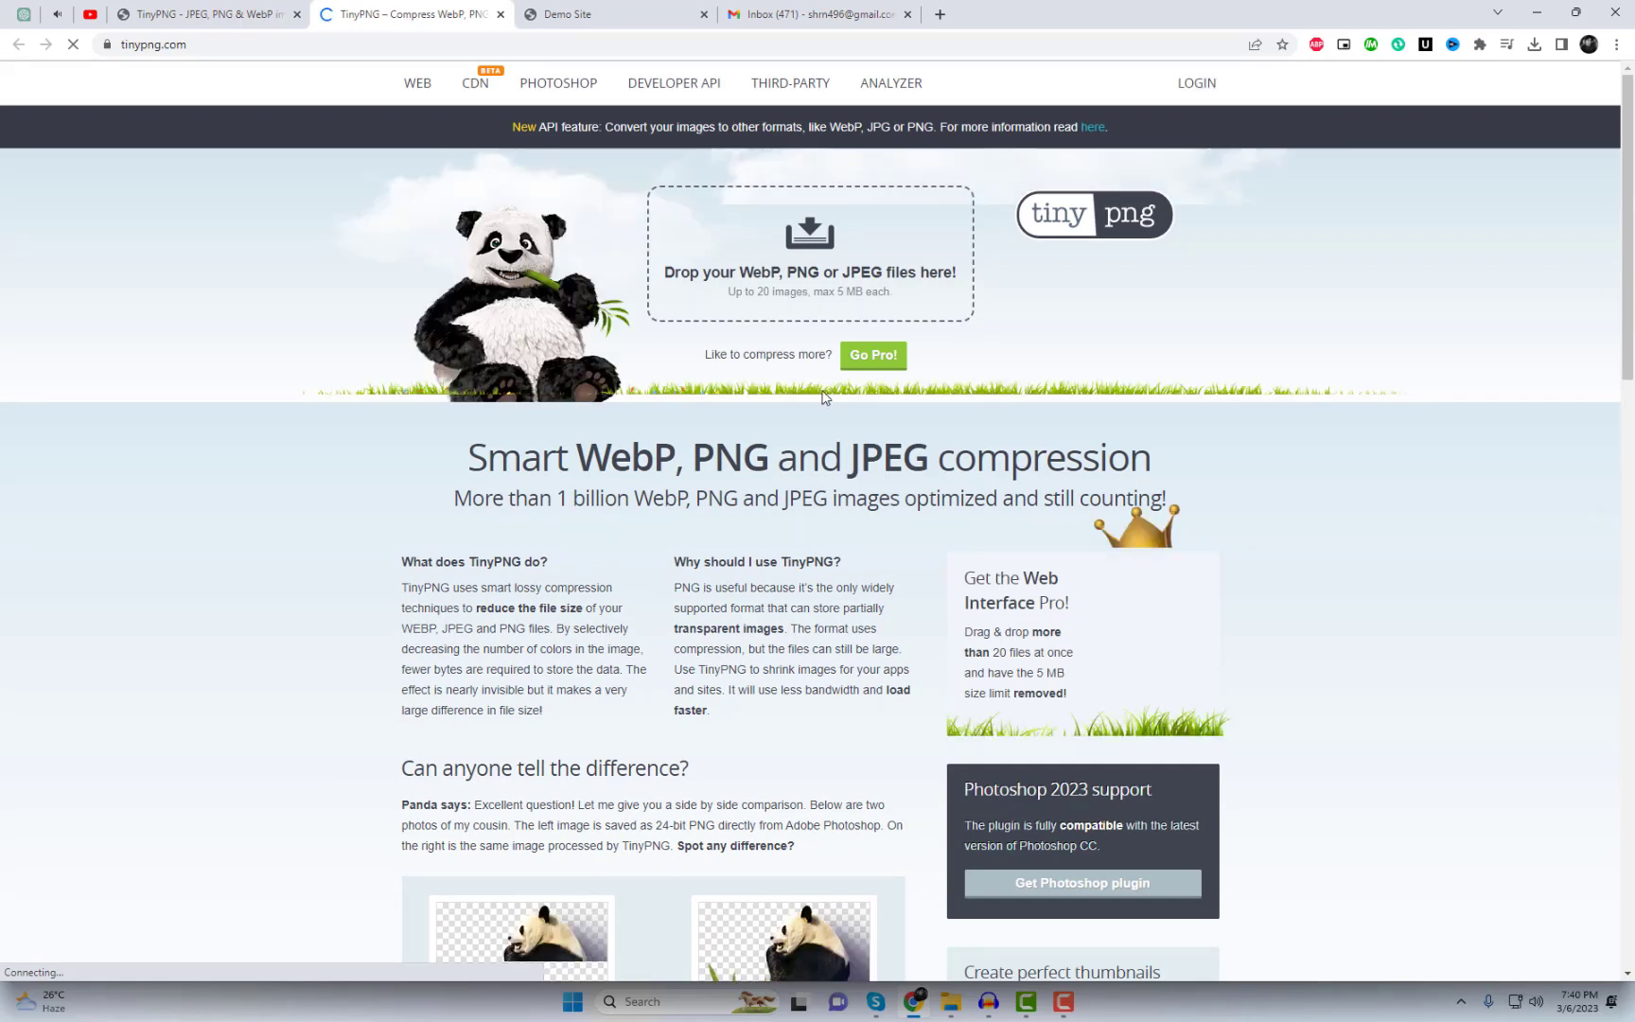
Step: Request a TinyPNG login link for the account e-mail and sign in through it from Gmail
{"action": "left_click", "coordinate": [1188, 98]}
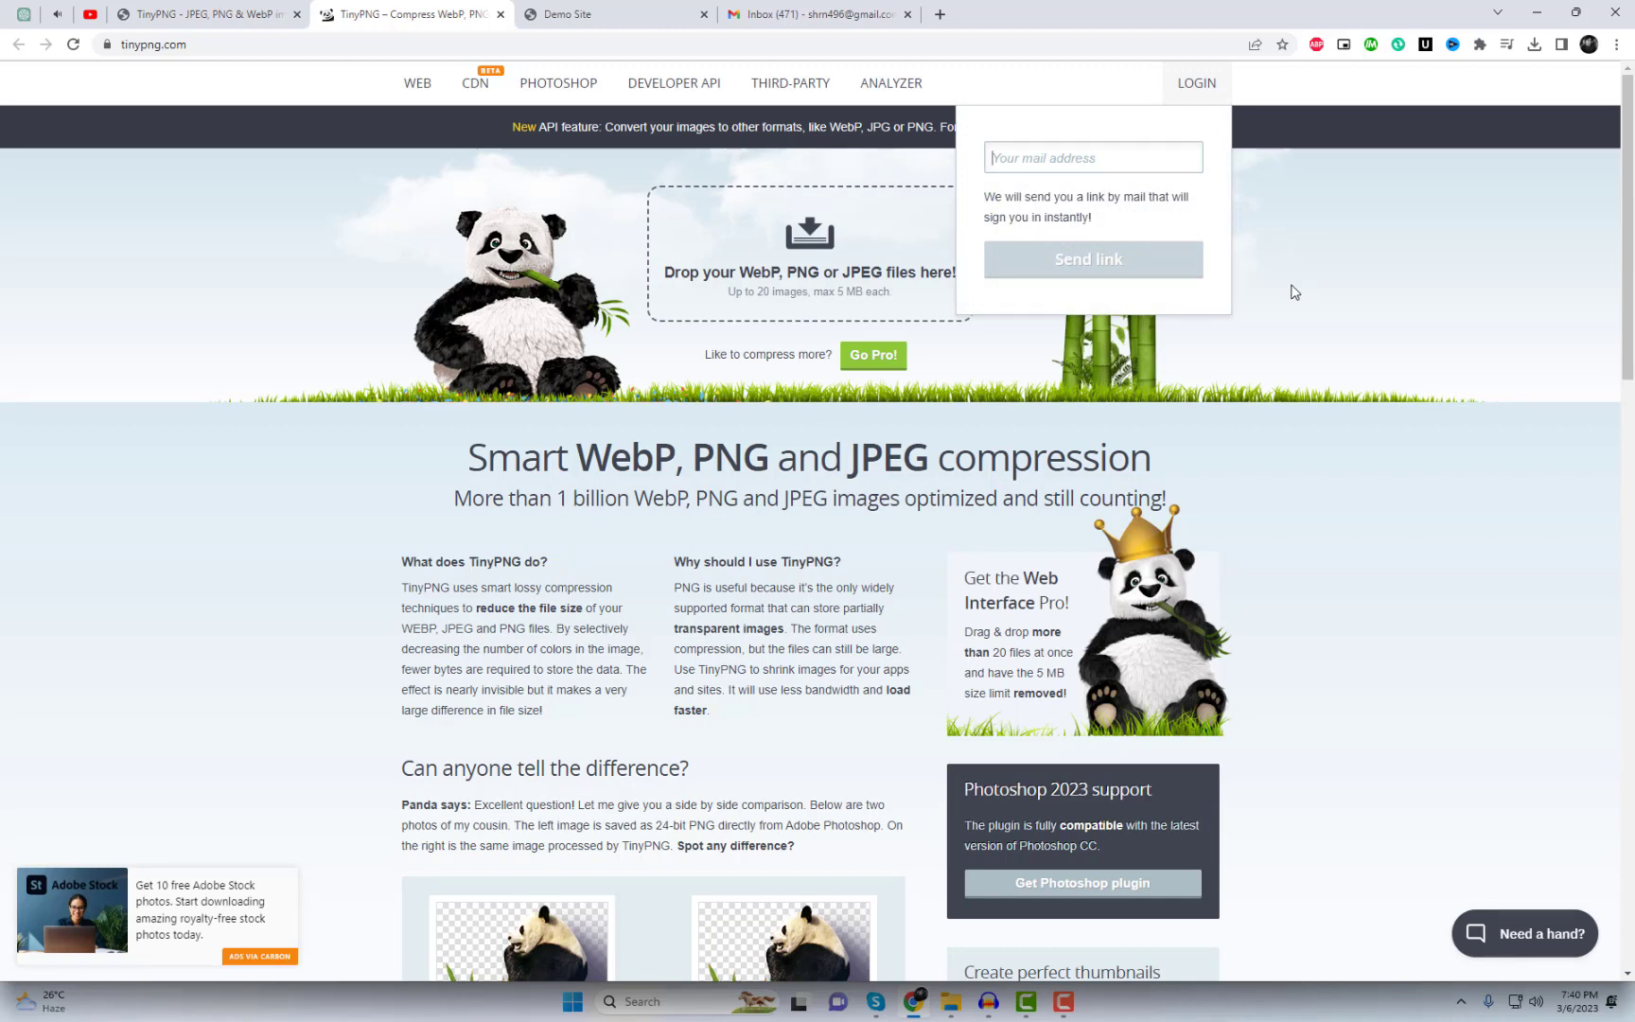
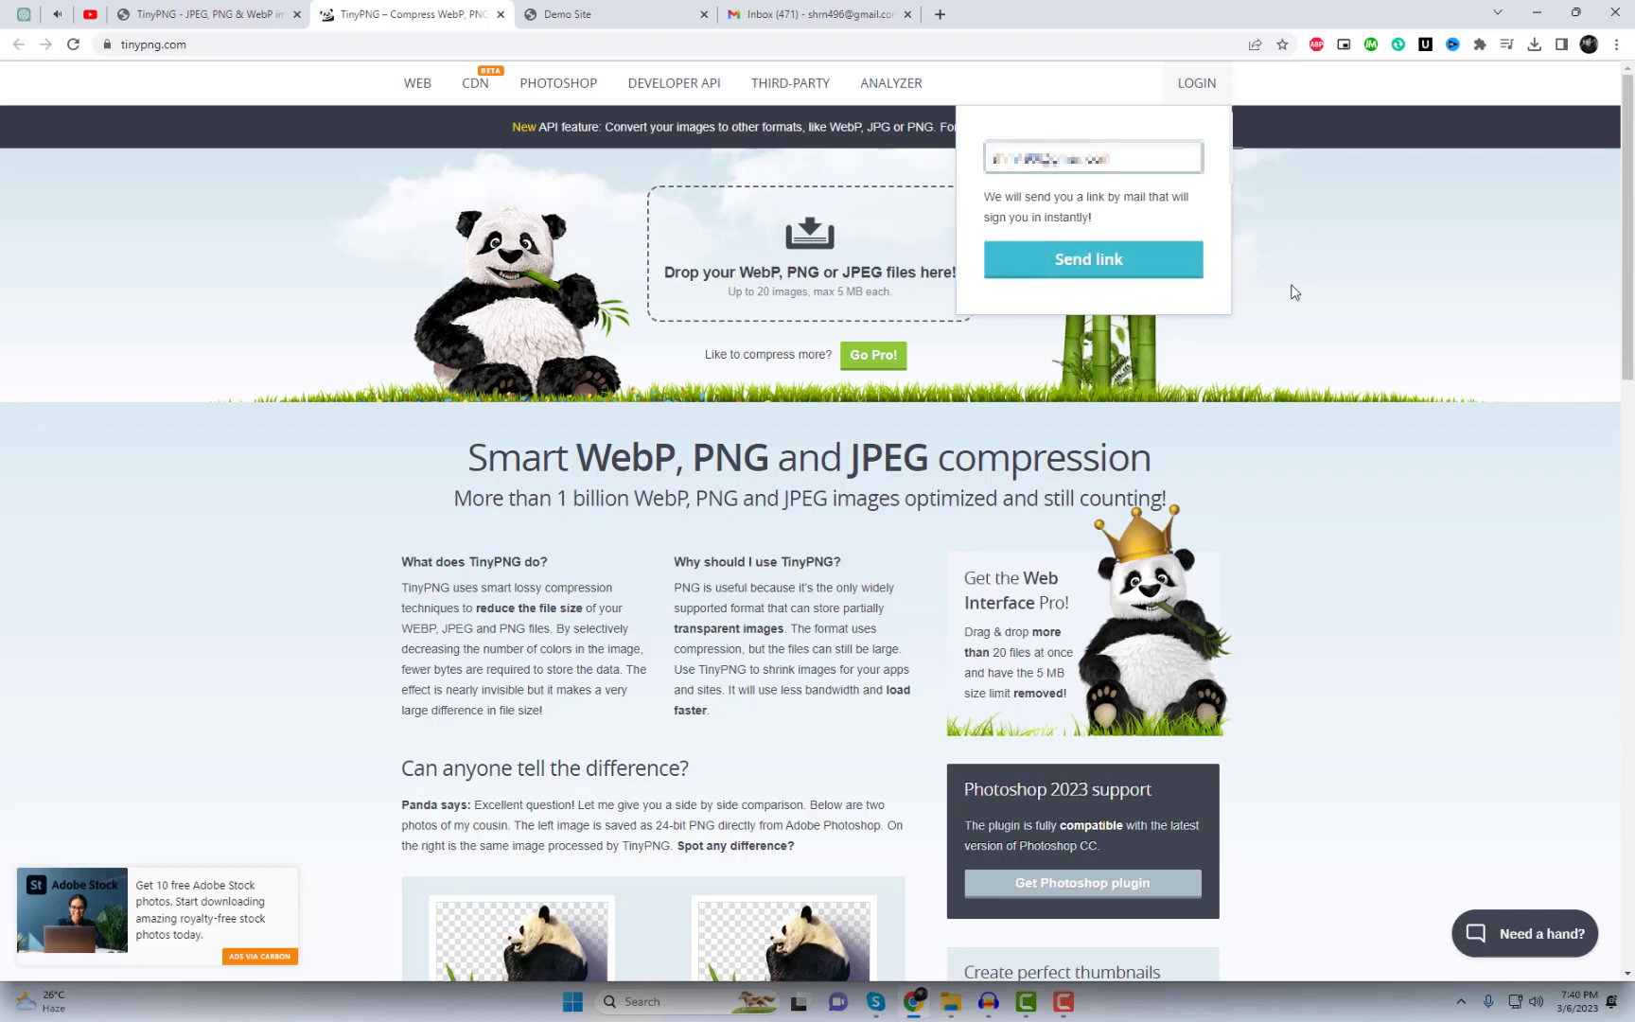
{"action": "left_click", "coordinate": [1116, 280]}
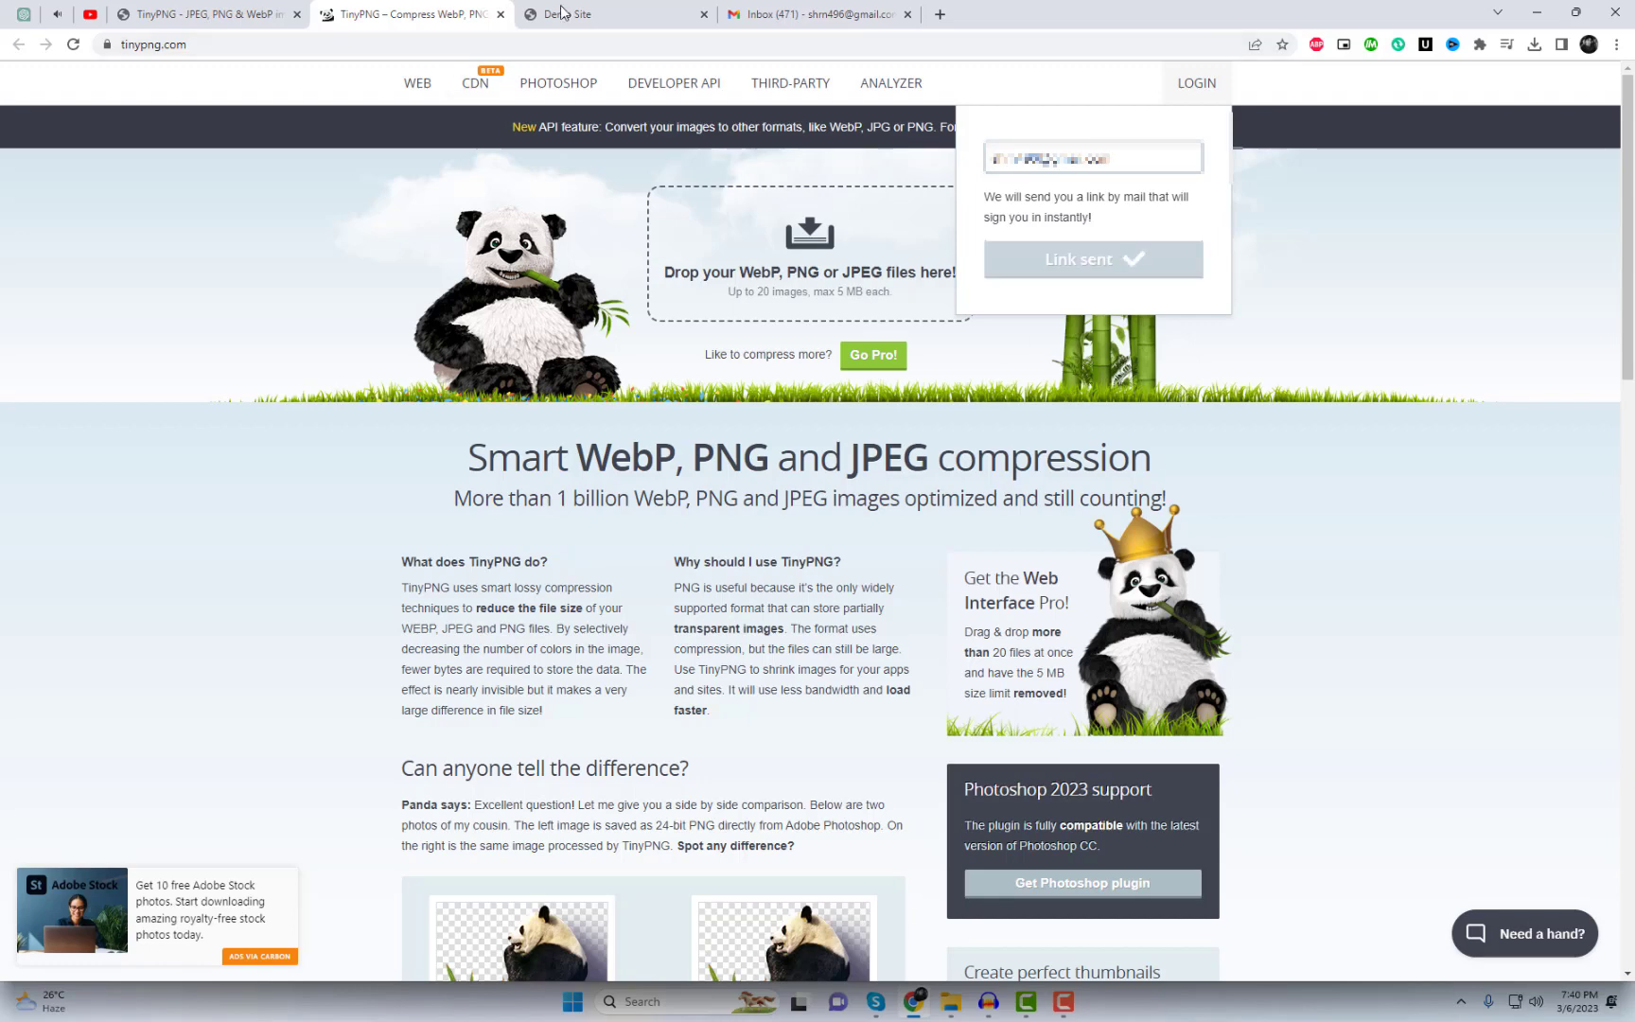
{"action": "left_click", "coordinate": [819, 14]}
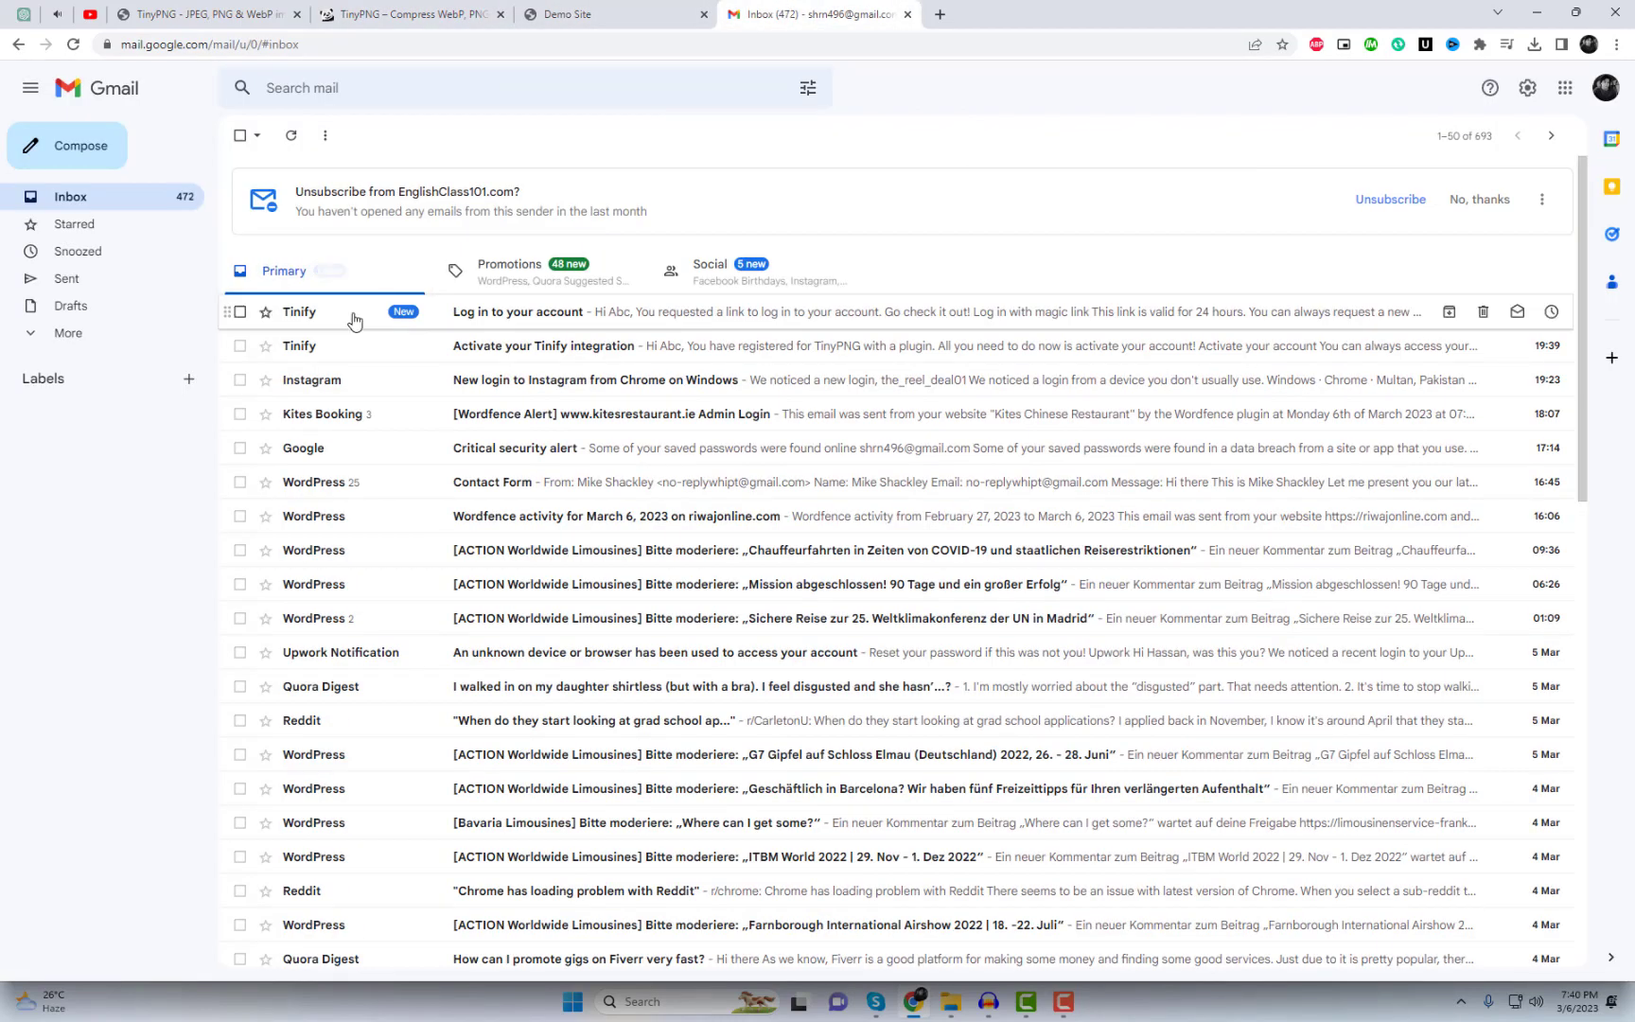
{"action": "left_click", "coordinate": [352, 313]}
{"action": "left_click", "coordinate": [958, 541]}
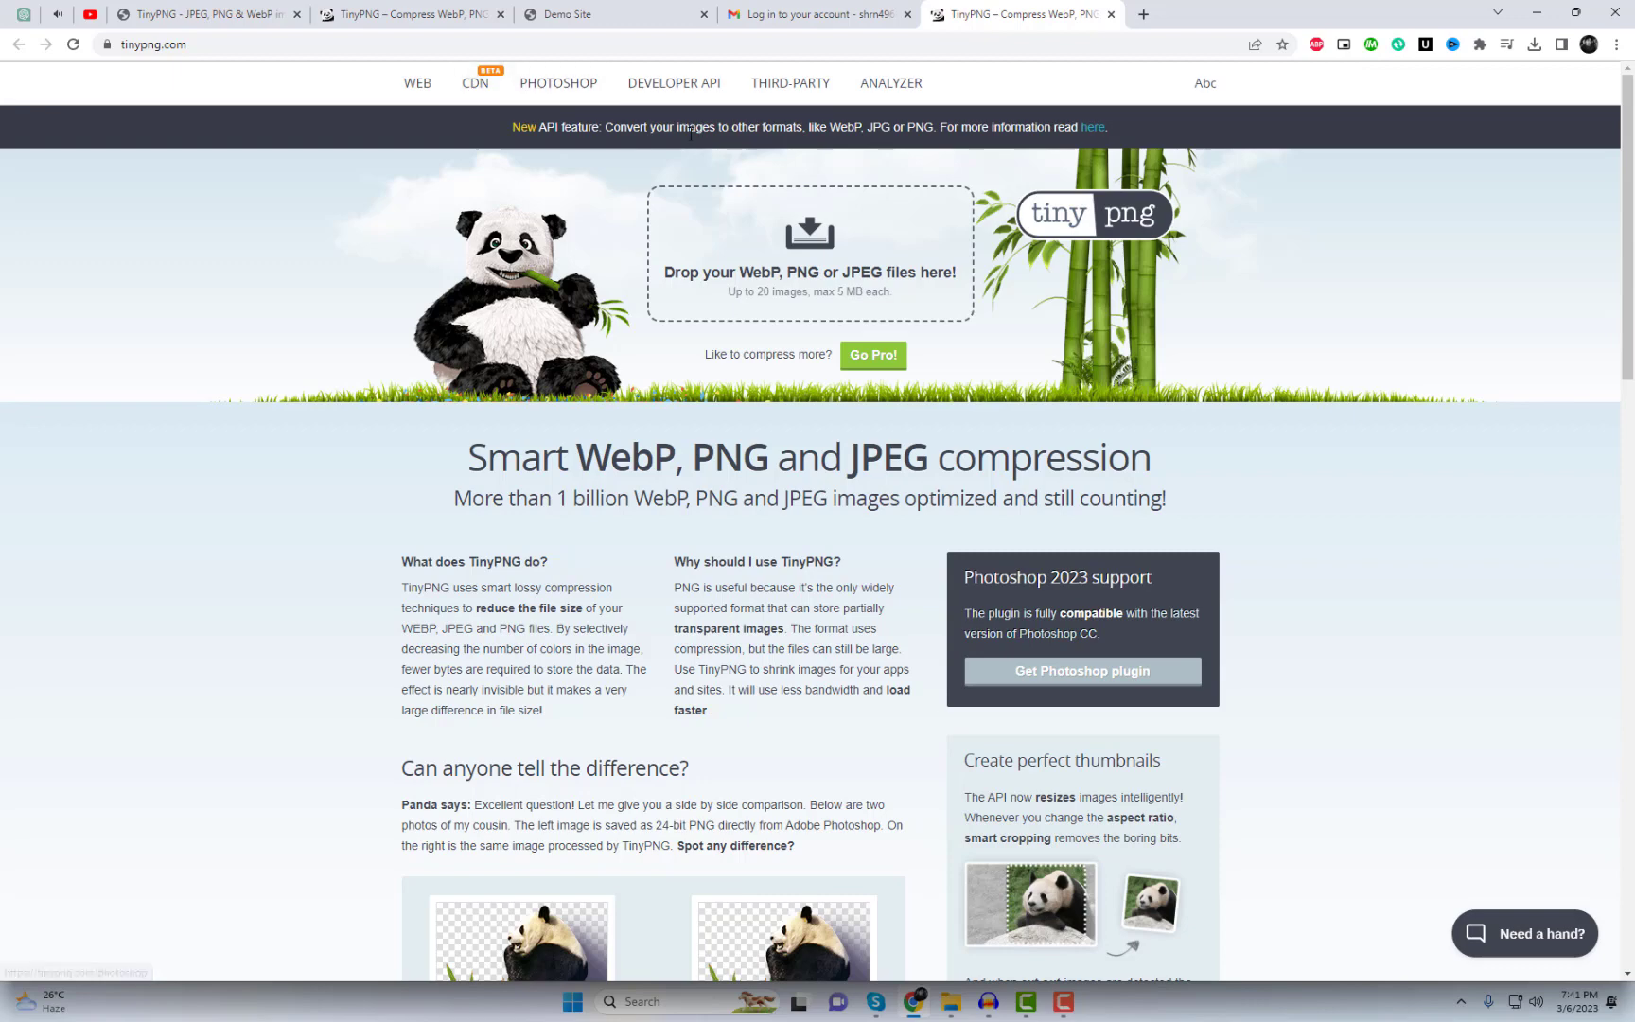
Step: Add a second API key in the Tinify dashboard and copy the WordPress plugin's key
{"action": "left_click", "coordinate": [196, 19]}
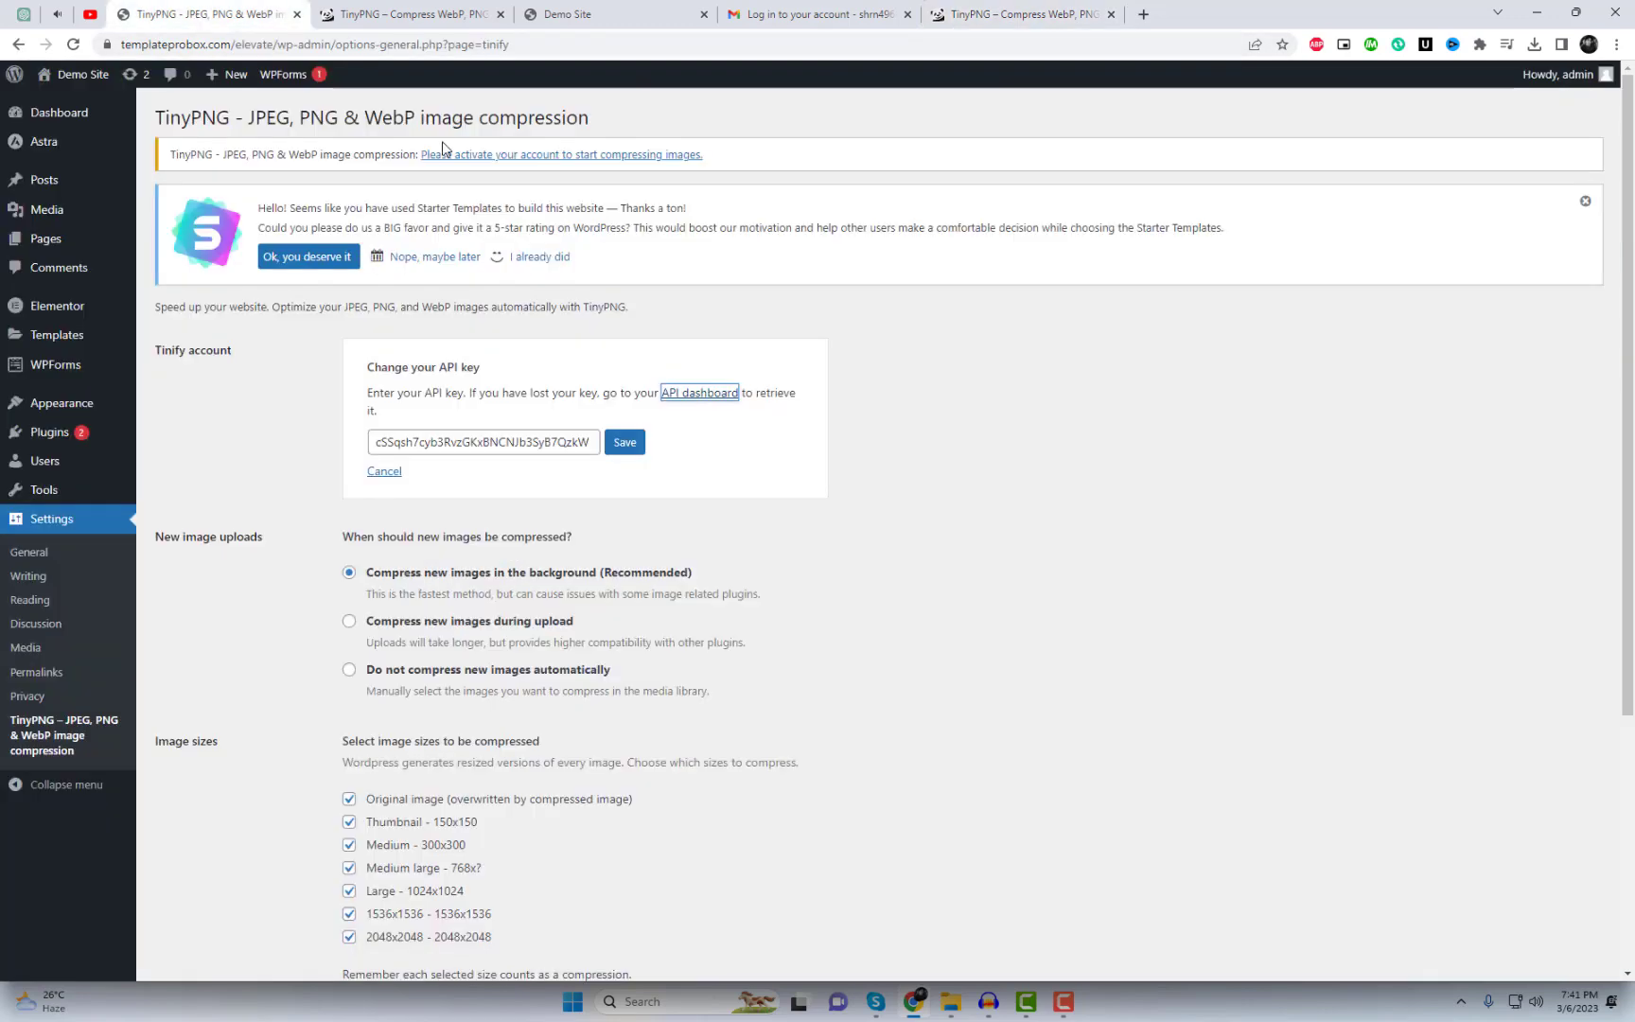
{"action": "left_click", "coordinate": [706, 397]}
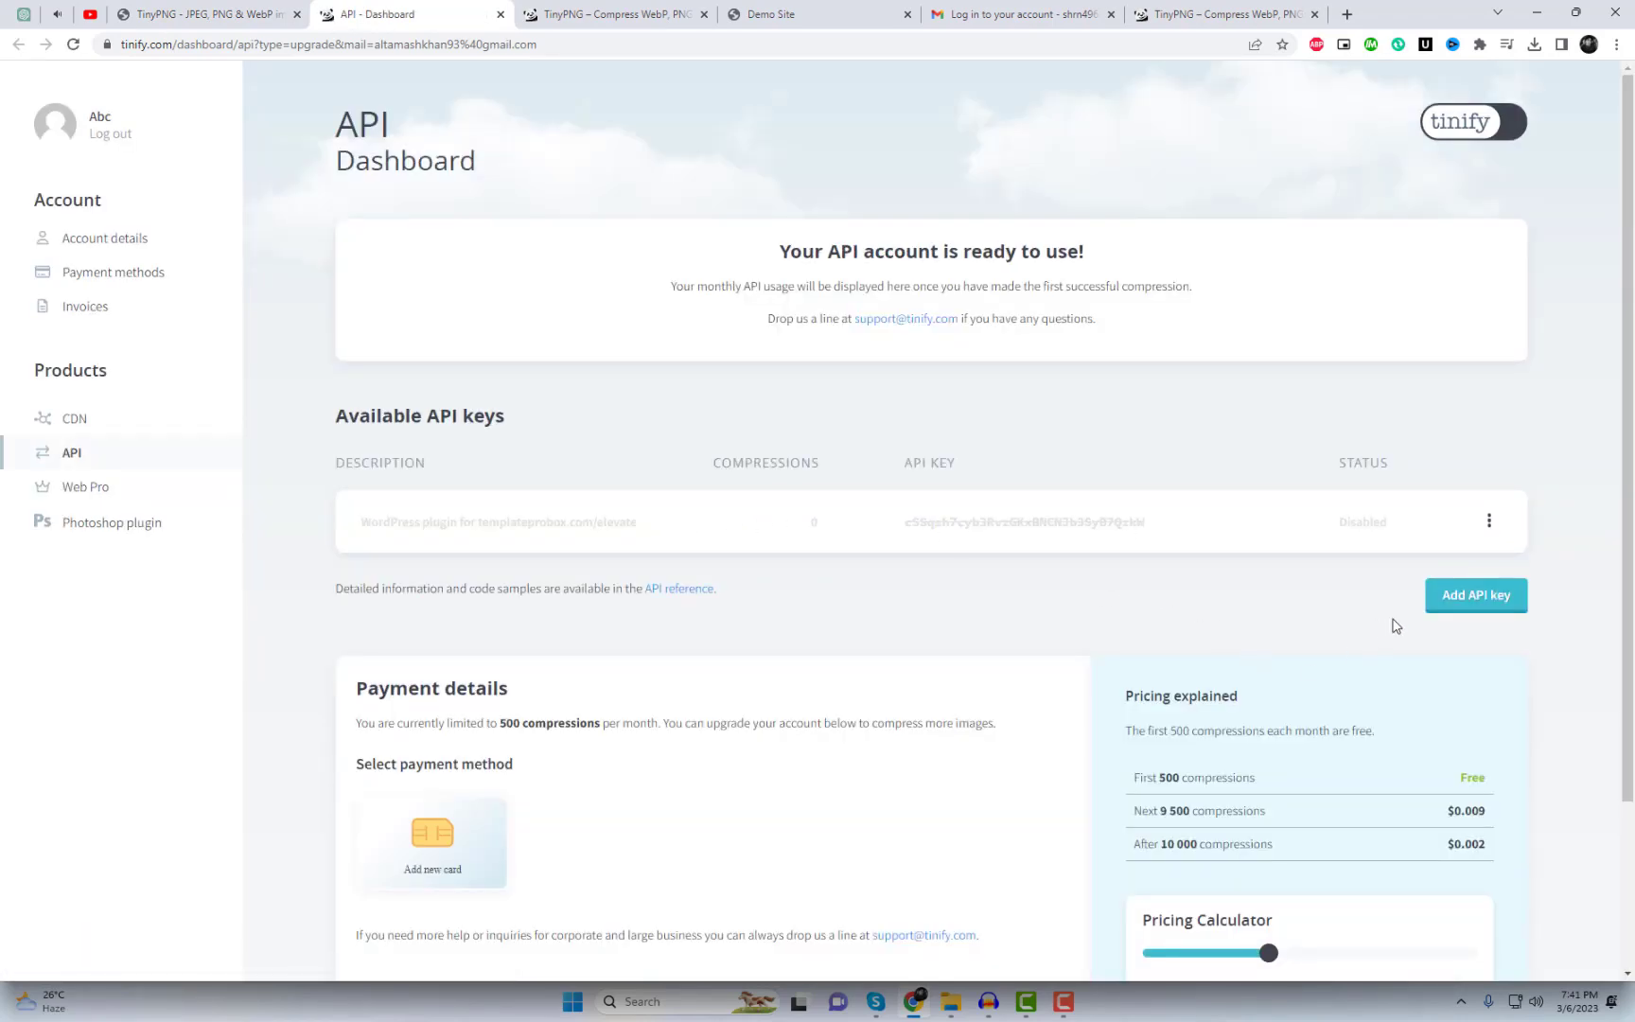
{"action": "left_click", "coordinate": [1472, 602]}
{"action": "double_click", "coordinate": [1019, 523]}
{"action": "key", "text": "cmd+c"}
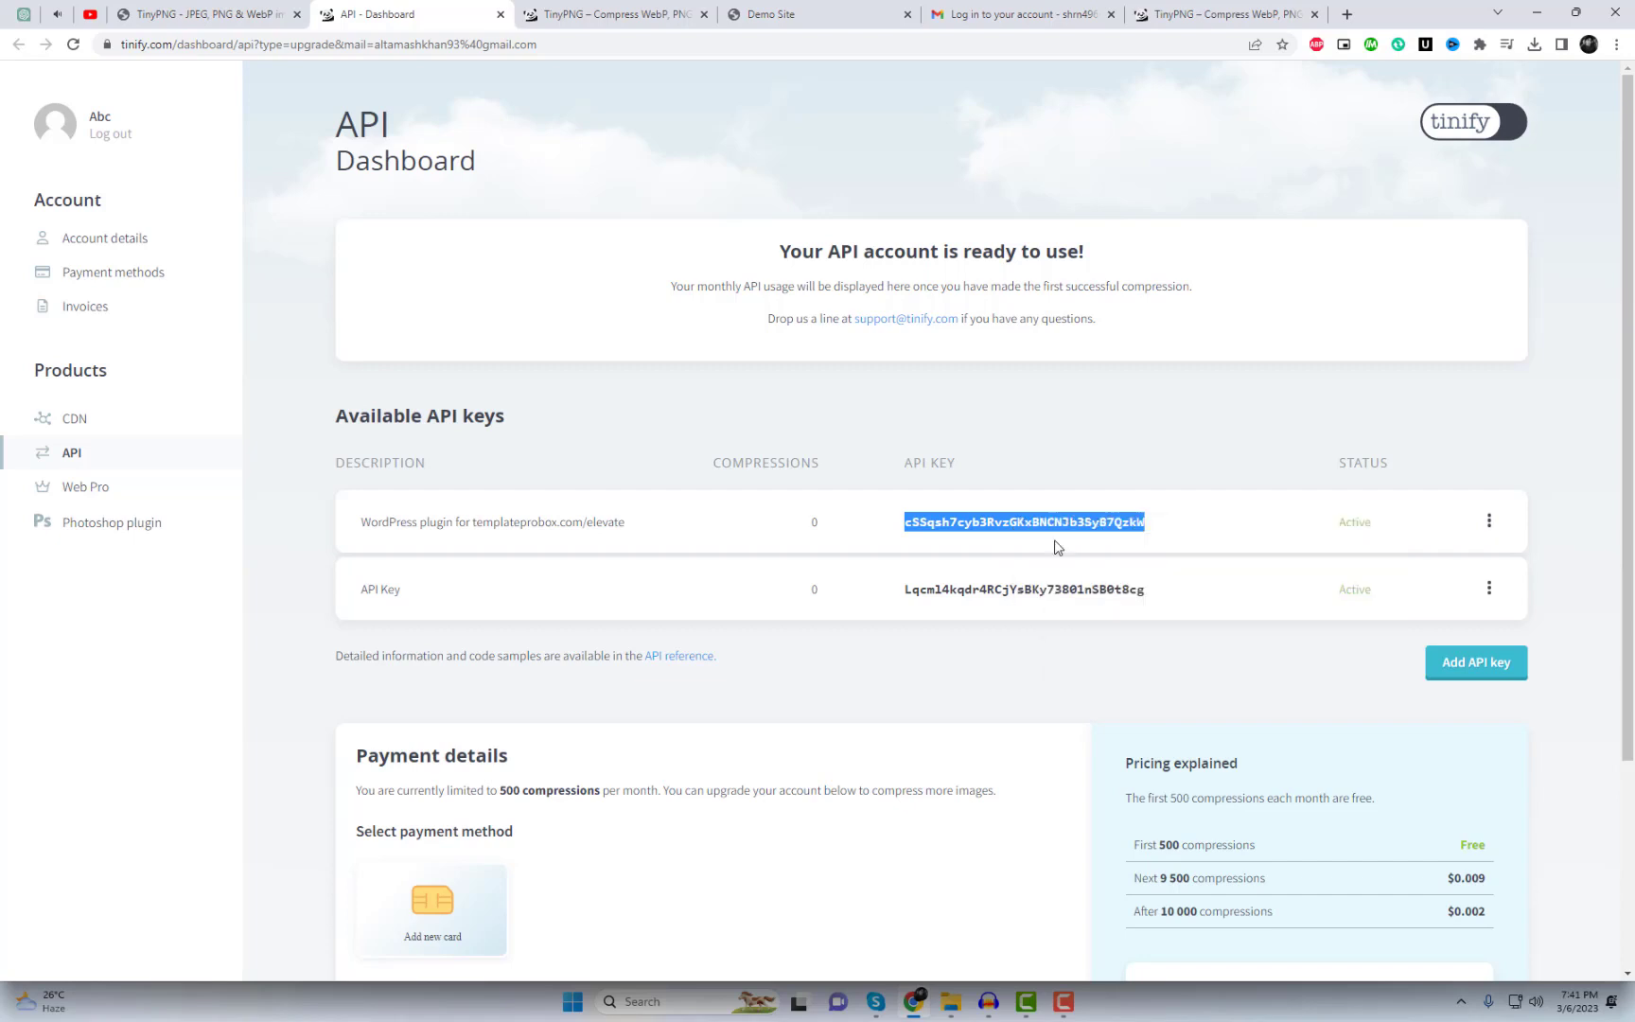
Step: Back in the TinyPNG settings, select the existing key in the API key field
{"action": "left_click", "coordinate": [190, 13]}
{"action": "left_click", "coordinate": [522, 443]}
{"action": "double_click", "coordinate": [521, 443]}
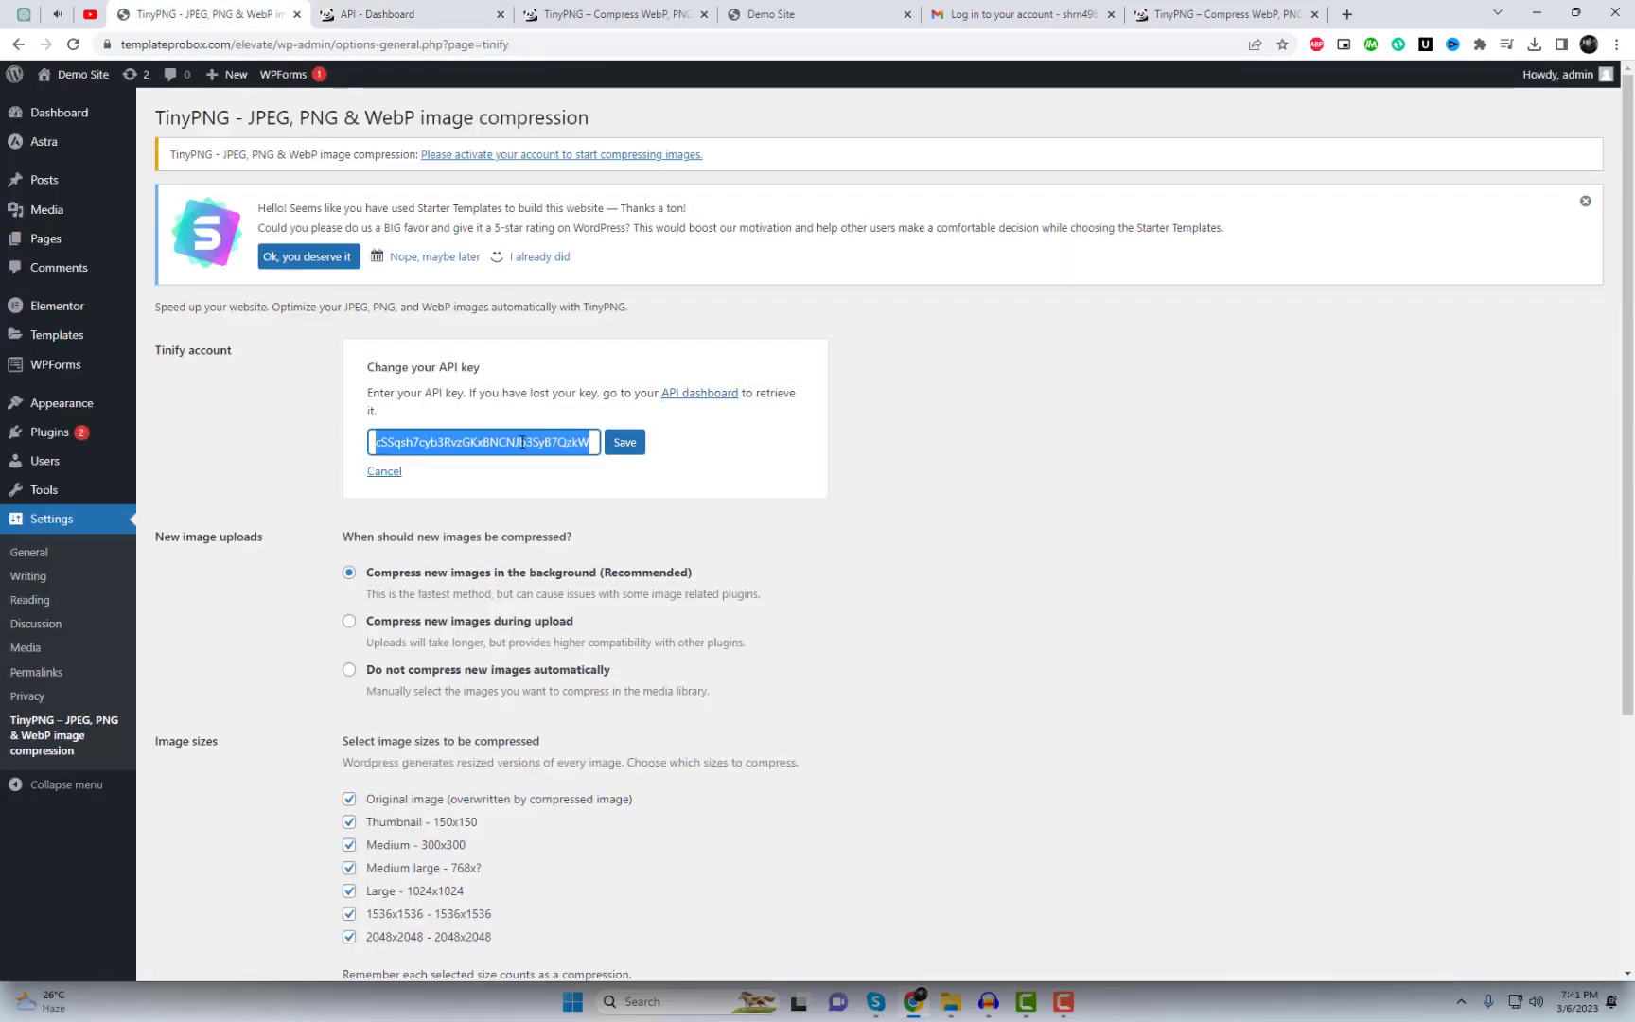
Step: Paste the copied API key over the old one and save to connect the account
{"action": "right_click", "coordinate": [521, 443]}
{"action": "left_click", "coordinate": [559, 526]}
{"action": "left_click", "coordinate": [624, 443]}
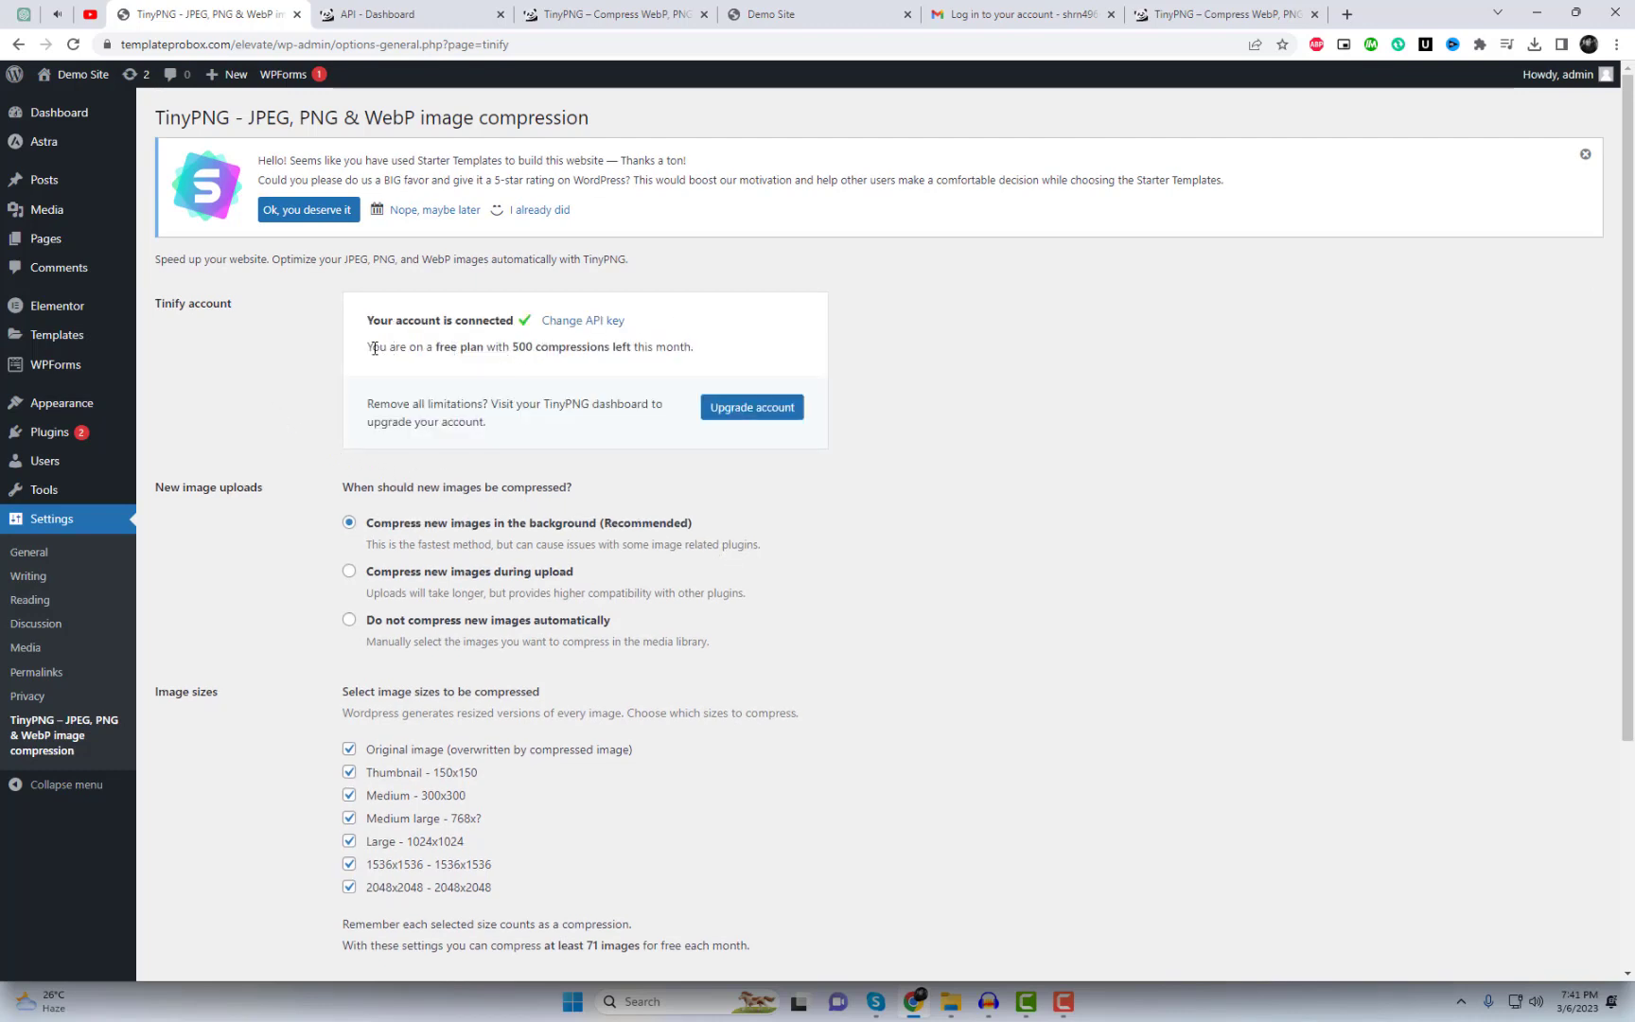
Step: Check the compressions-left notice, then go to Media > Bulk Optimization
{"action": "left_click_drag", "start_coordinate": [375, 348], "coordinate": [628, 348]}
{"action": "left_click", "coordinate": [185, 258]}
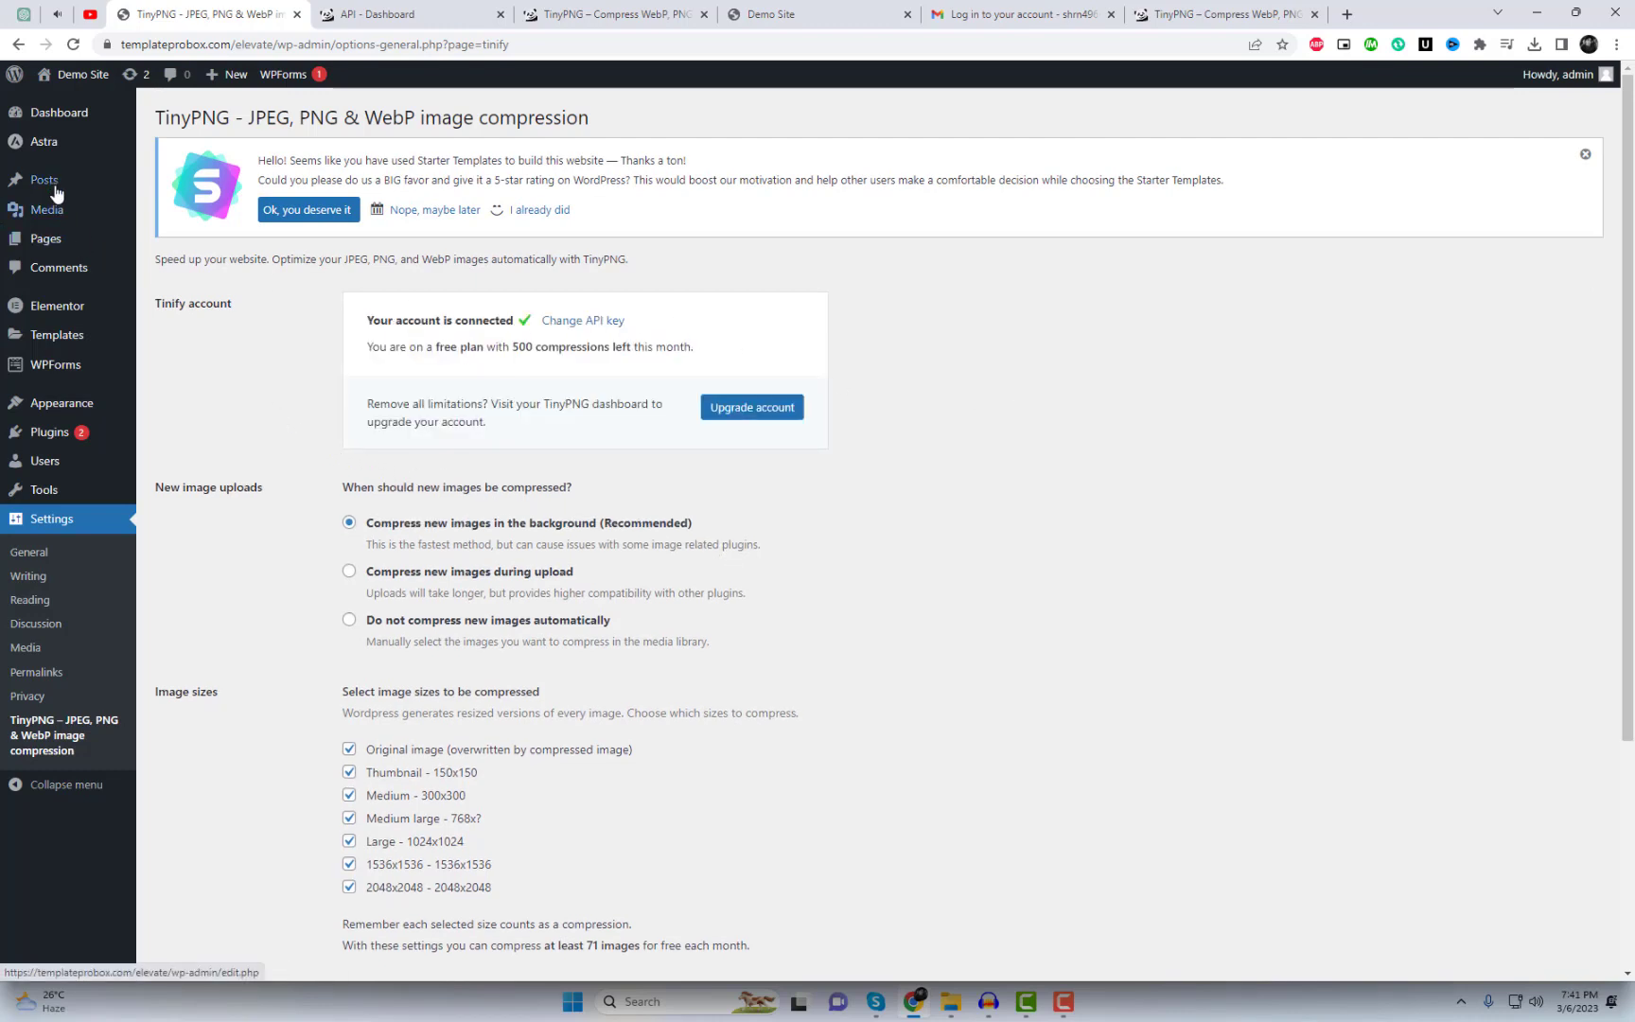
{"action": "mouse_move", "coordinate": [97, 210]}
{"action": "left_click", "coordinate": [239, 260]}
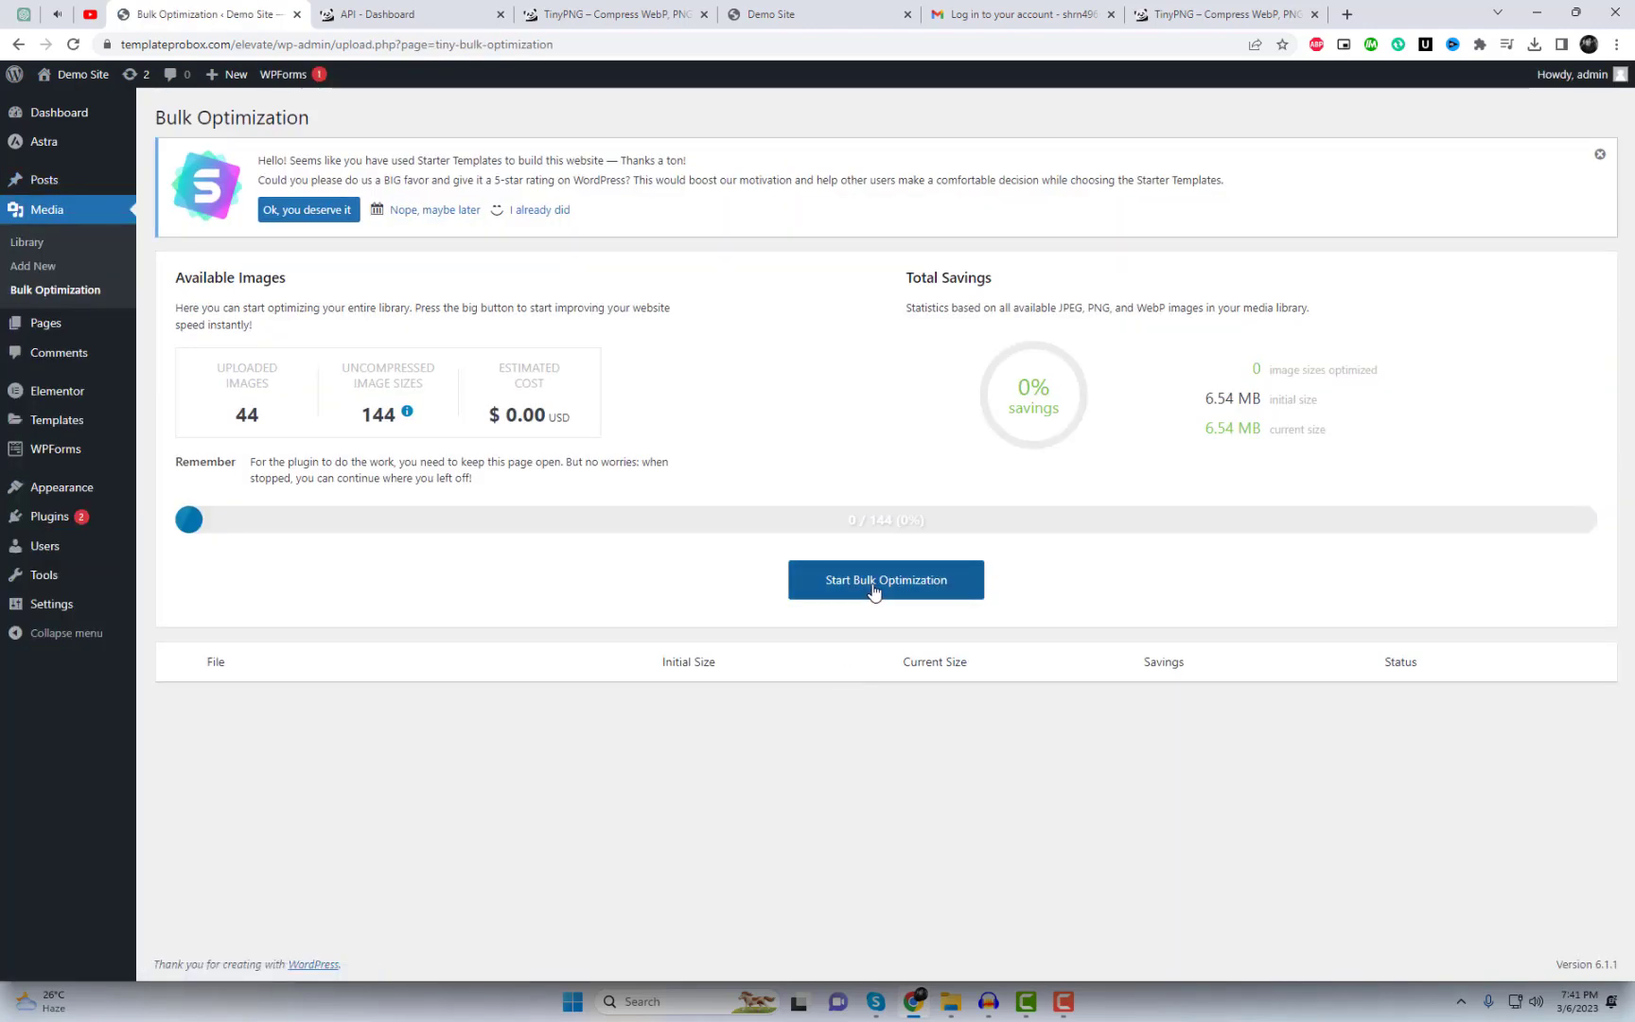
Step: Start bulk optimization of all 144 image sizes totalling 6.54 MB
{"action": "left_click", "coordinate": [874, 582]}
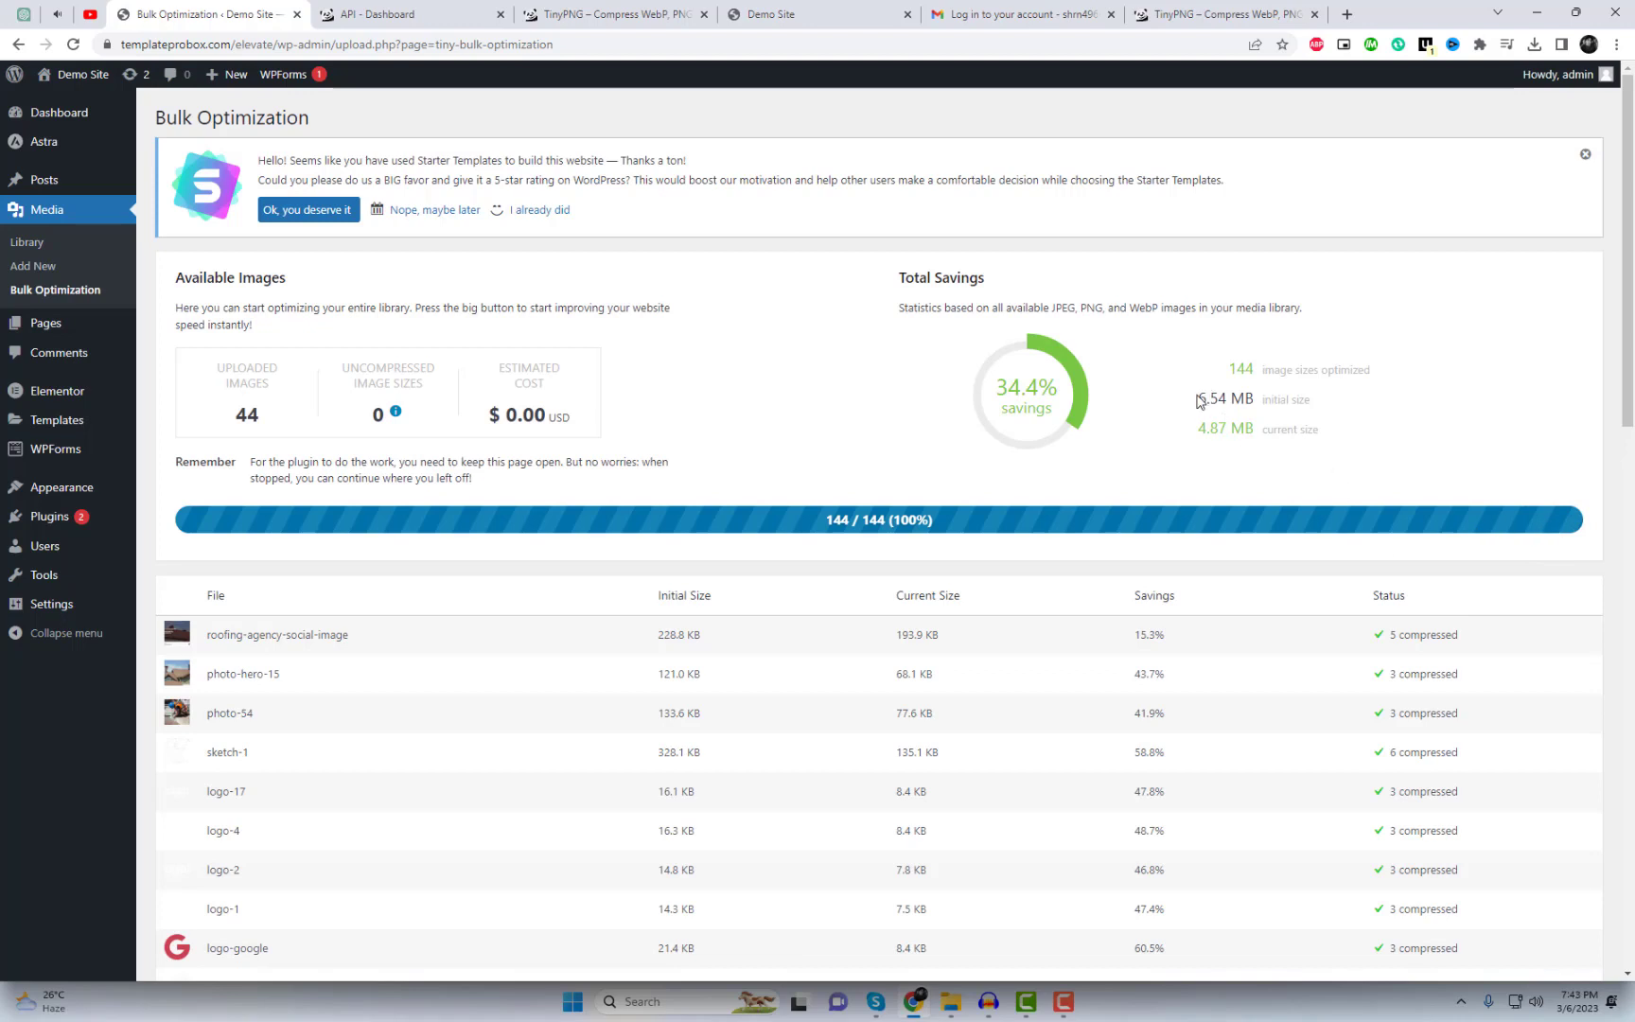
Step: Review the 6.54 MB to 4.87 MB savings and open the Demo Site in a new tab
{"action": "left_click_drag", "start_coordinate": [1242, 424], "coordinate": [1394, 431]}
{"action": "left_click", "coordinate": [1395, 431]}
{"action": "right_click", "coordinate": [80, 106]}
{"action": "left_click", "coordinate": [132, 121]}
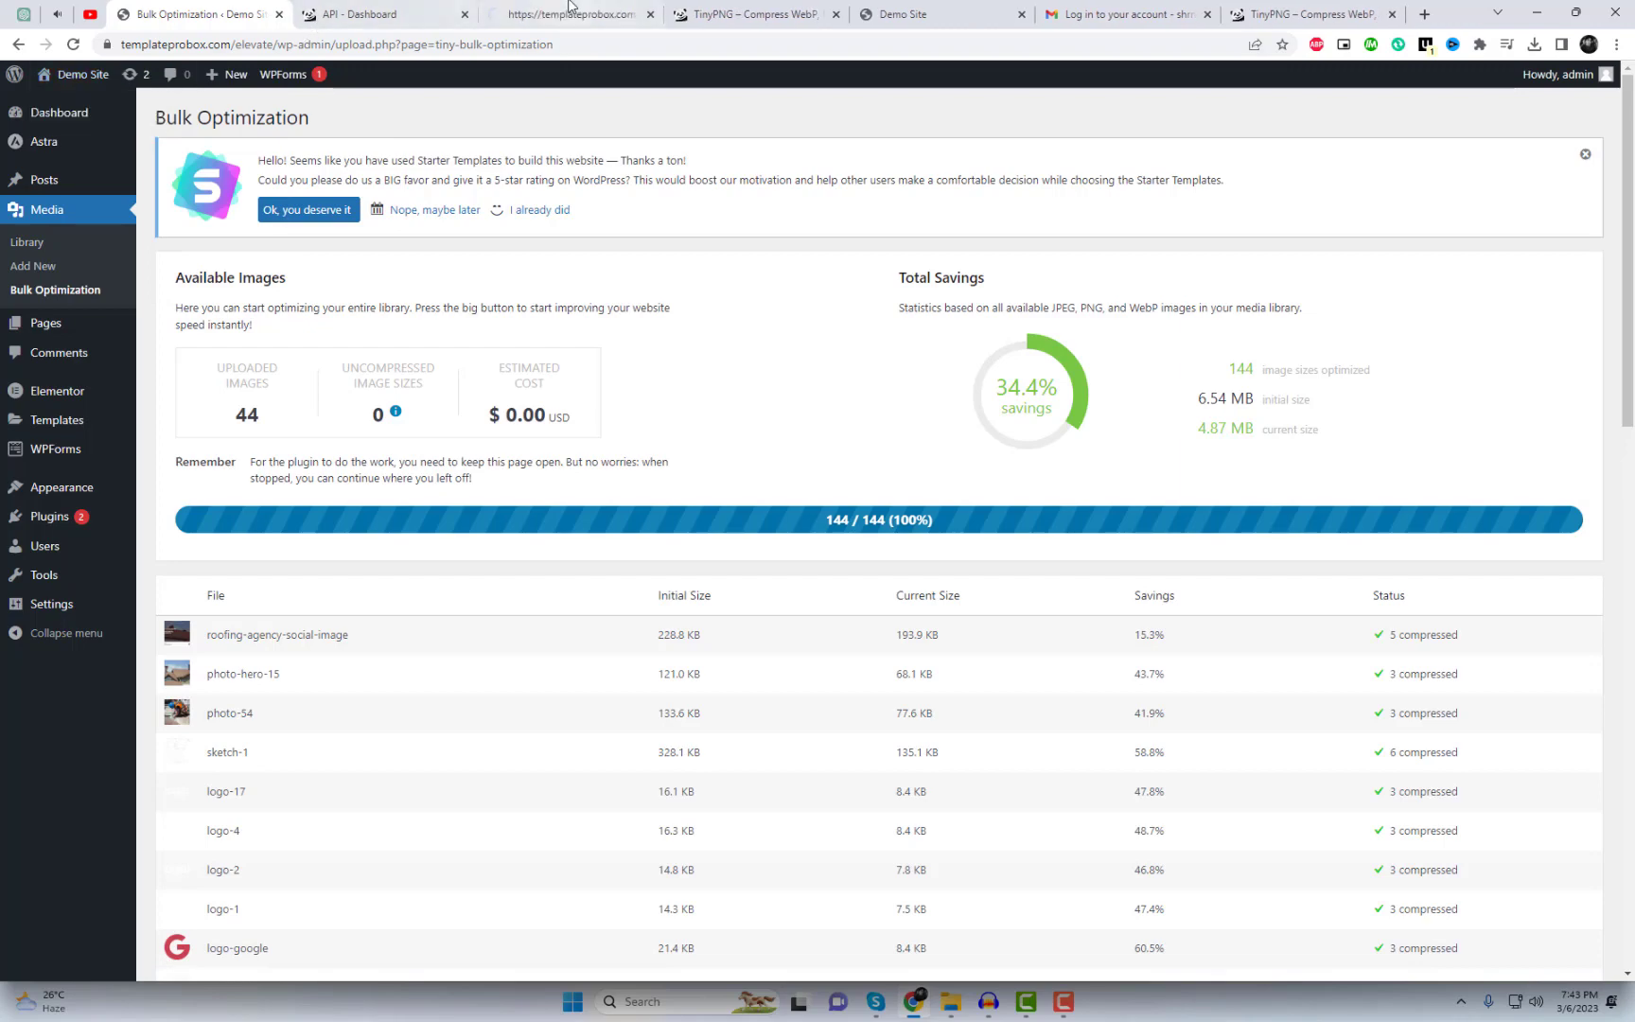
Step: Copy the live Demo Site's web address from the address bar
{"action": "left_click", "coordinate": [558, 15]}
{"action": "left_click", "coordinate": [393, 44]}
{"action": "right_click", "coordinate": [394, 44]}
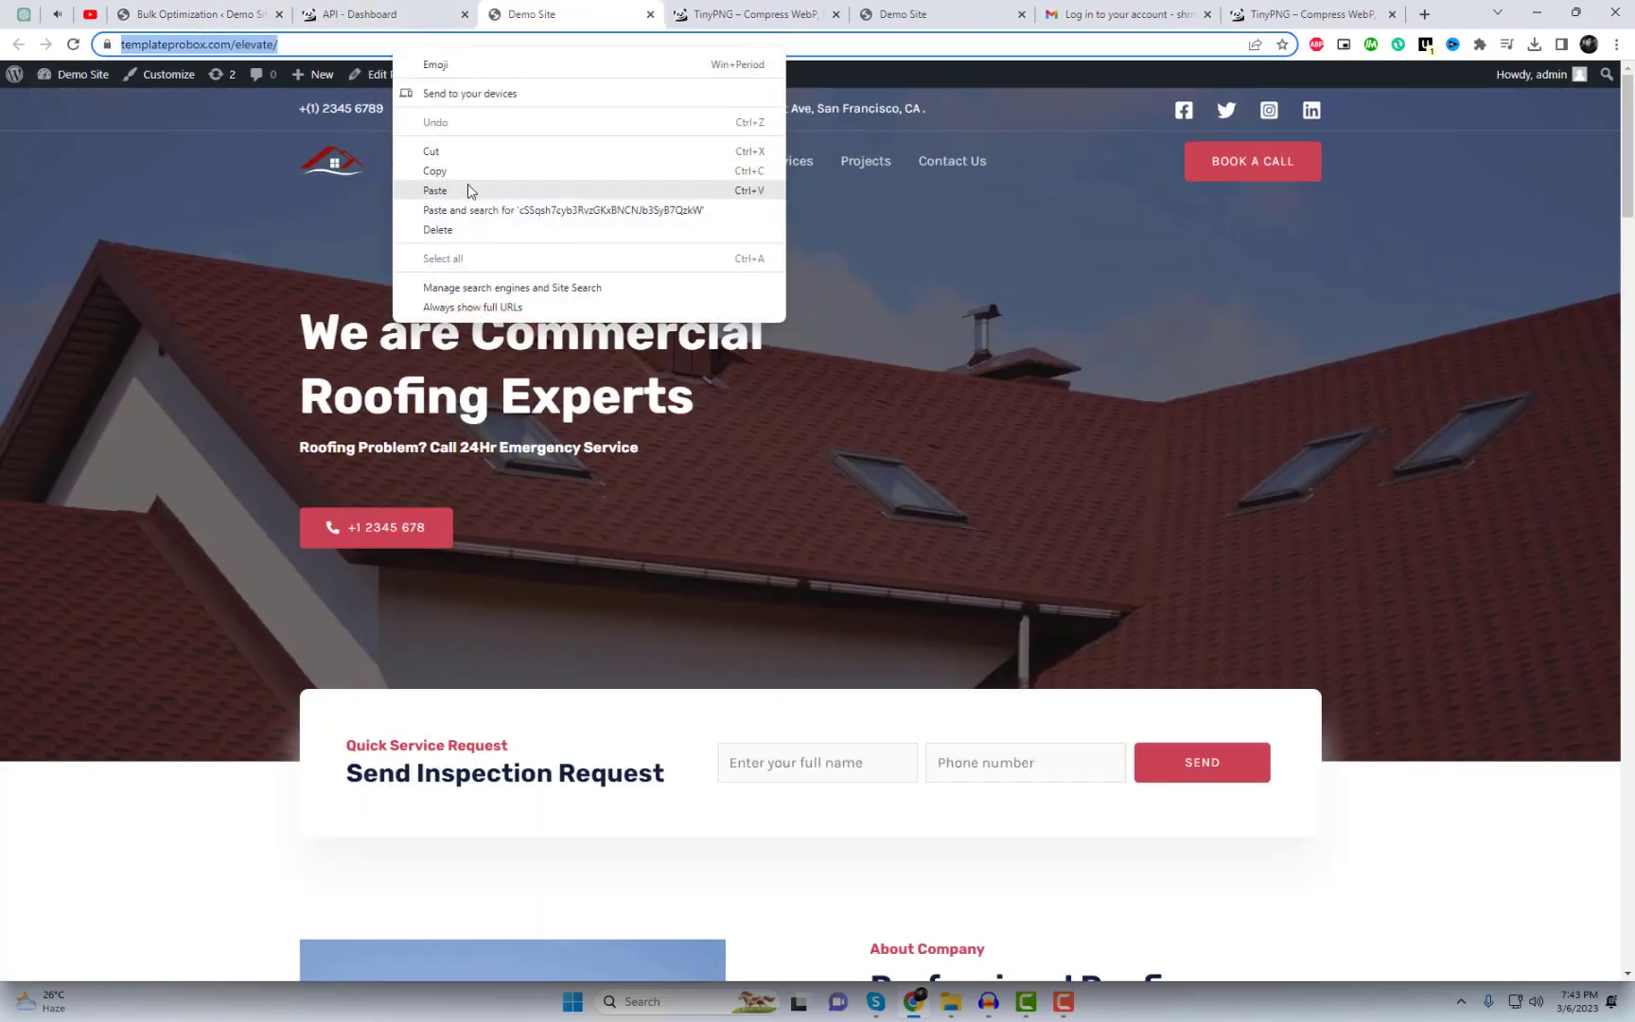
{"action": "left_click", "coordinate": [467, 170]}
{"action": "left_click", "coordinate": [747, 14]}
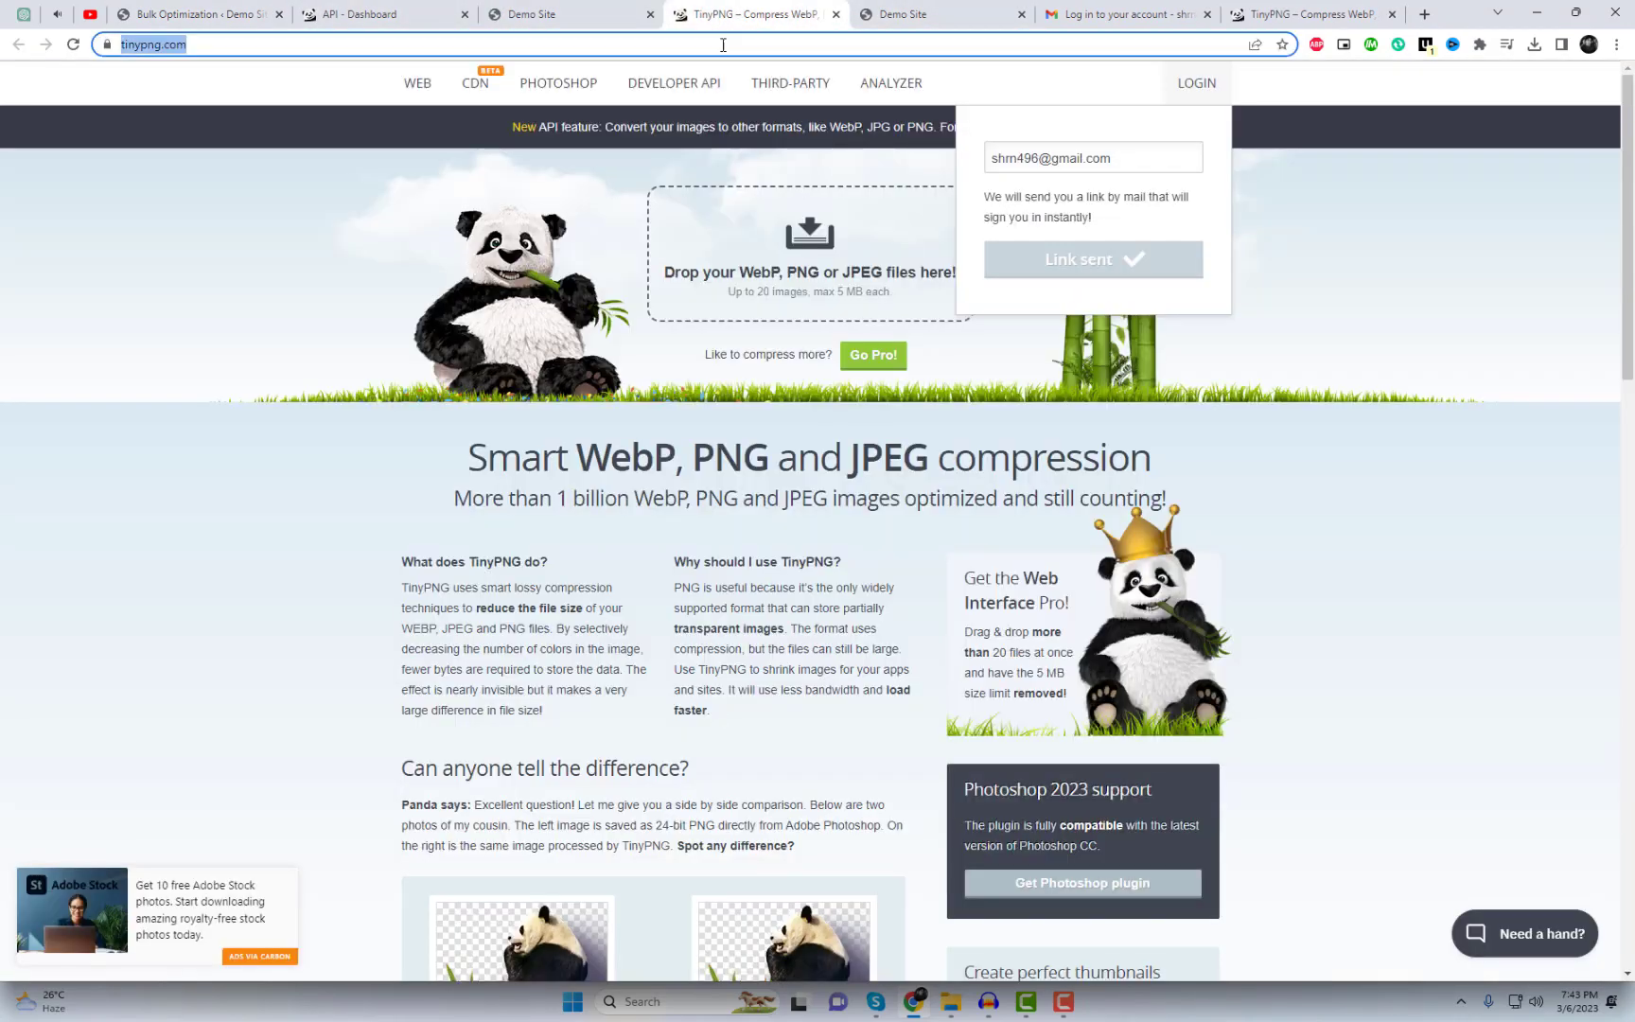
Step: Search the web for gtmetrix and open the GTmetrix website
{"action": "type", "text": "gt"}
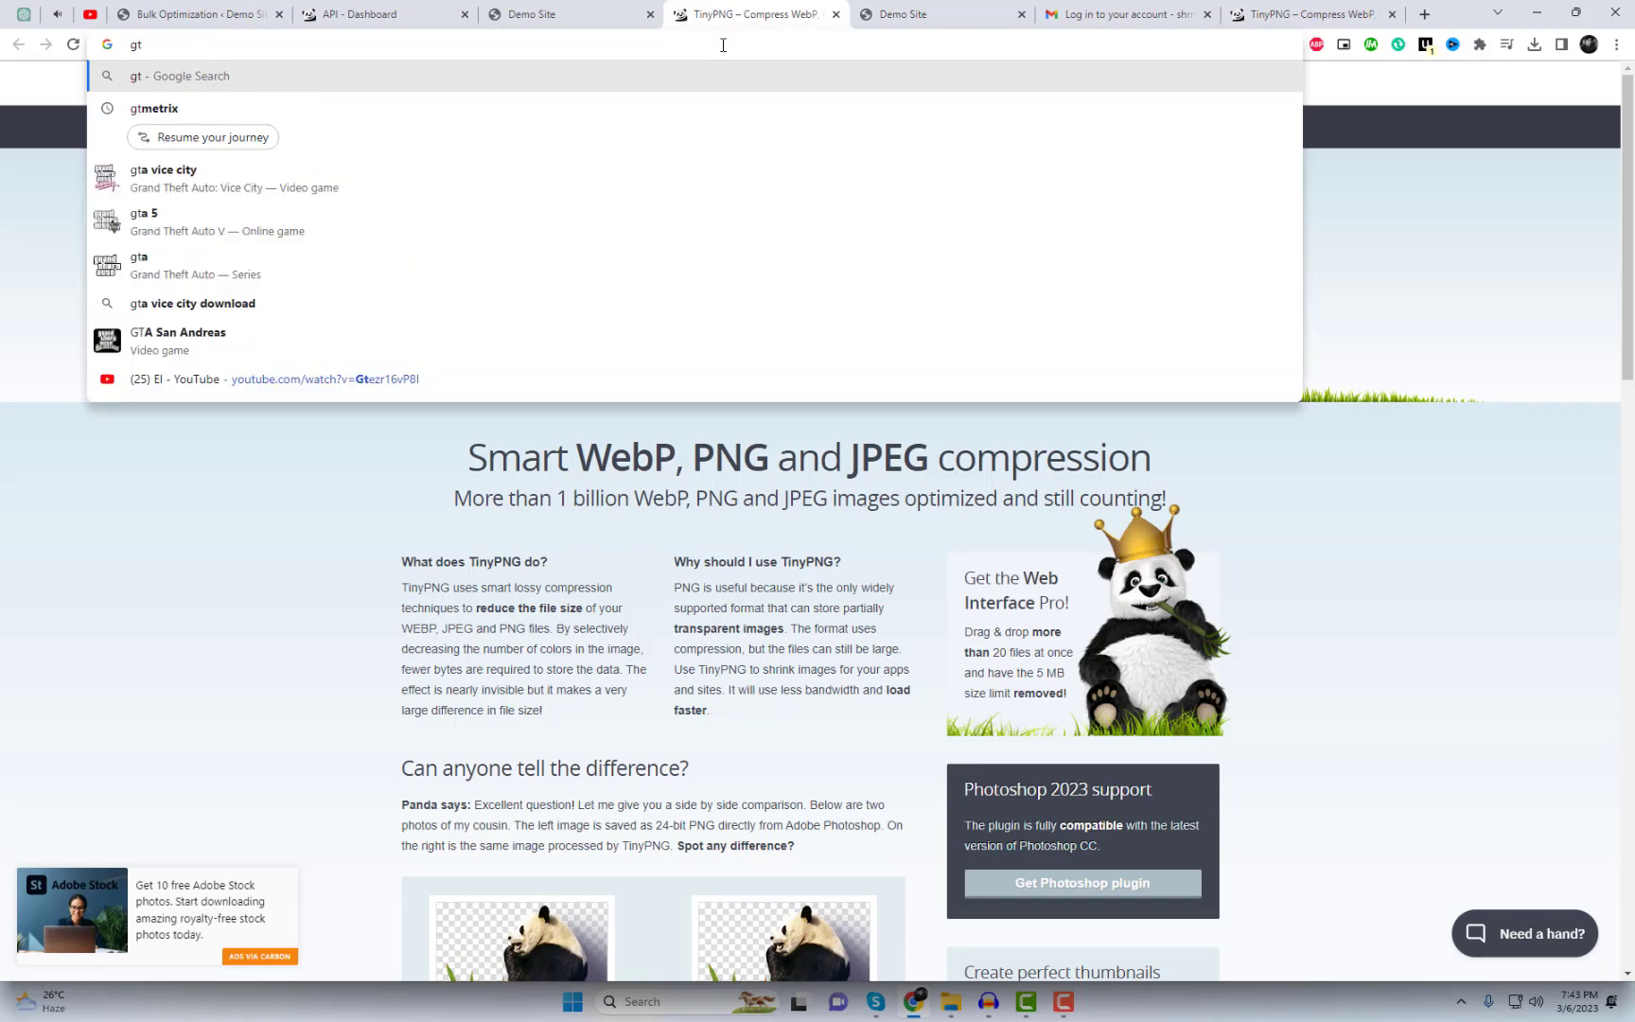
{"action": "key", "text": "Down"}
{"action": "key", "text": "Return"}
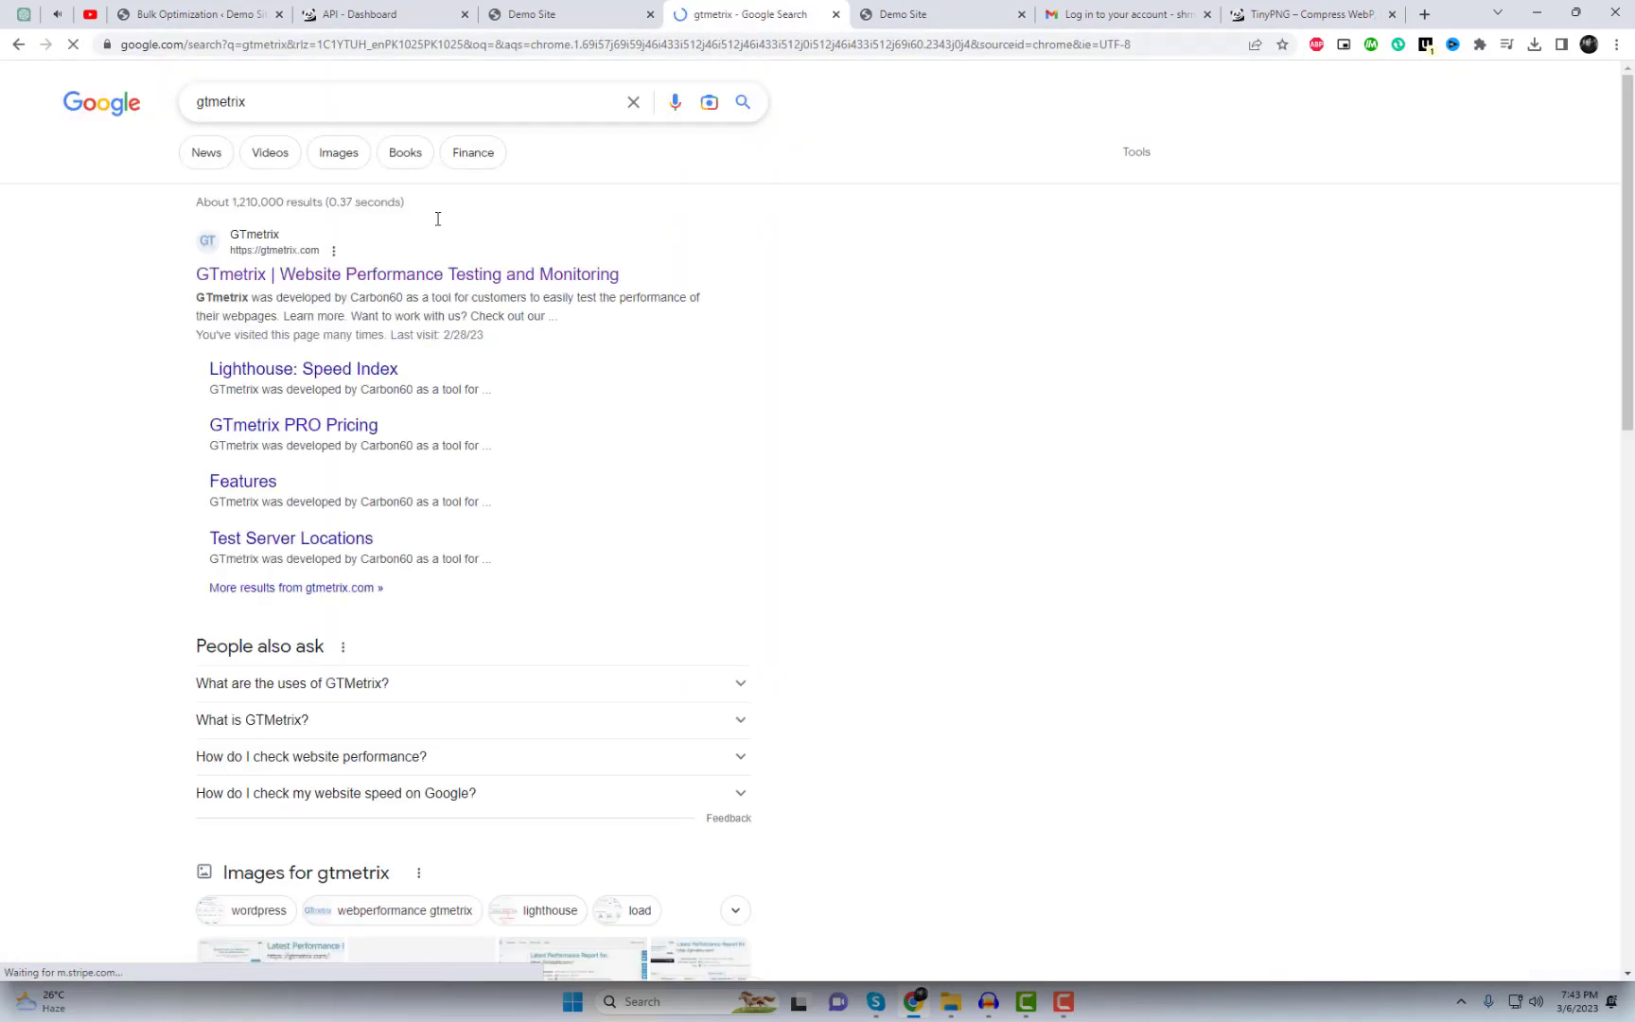
{"action": "left_click", "coordinate": [318, 278]}
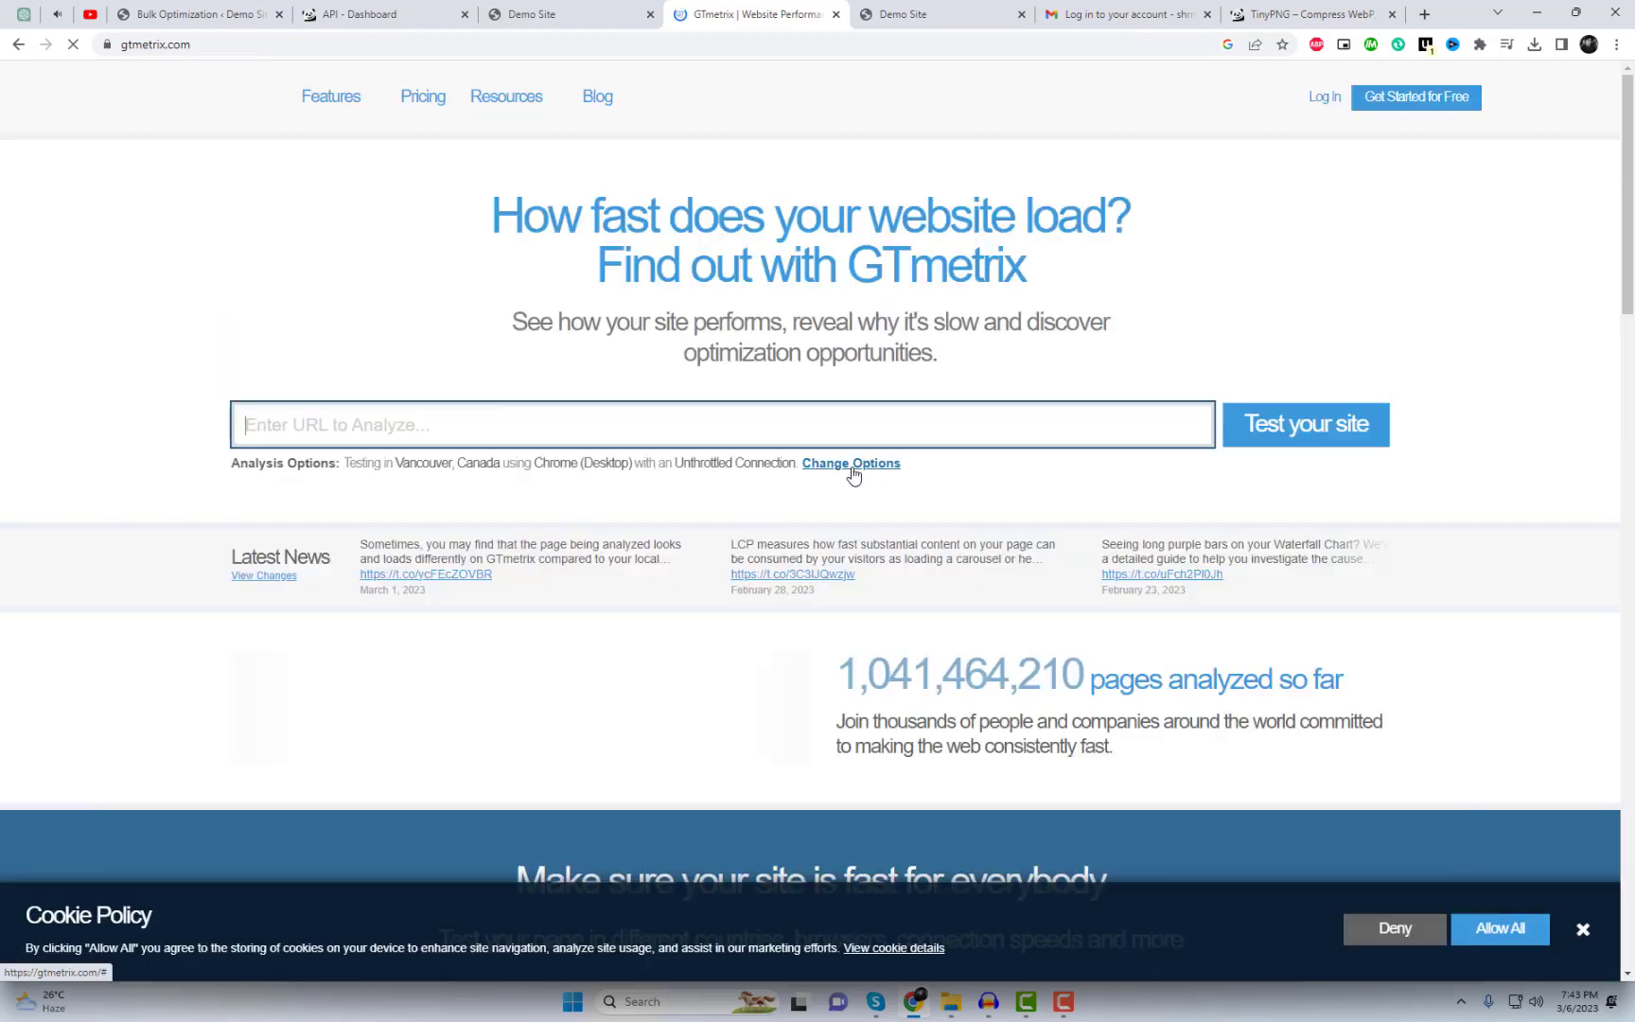
{"action": "right_click", "coordinate": [640, 410]}
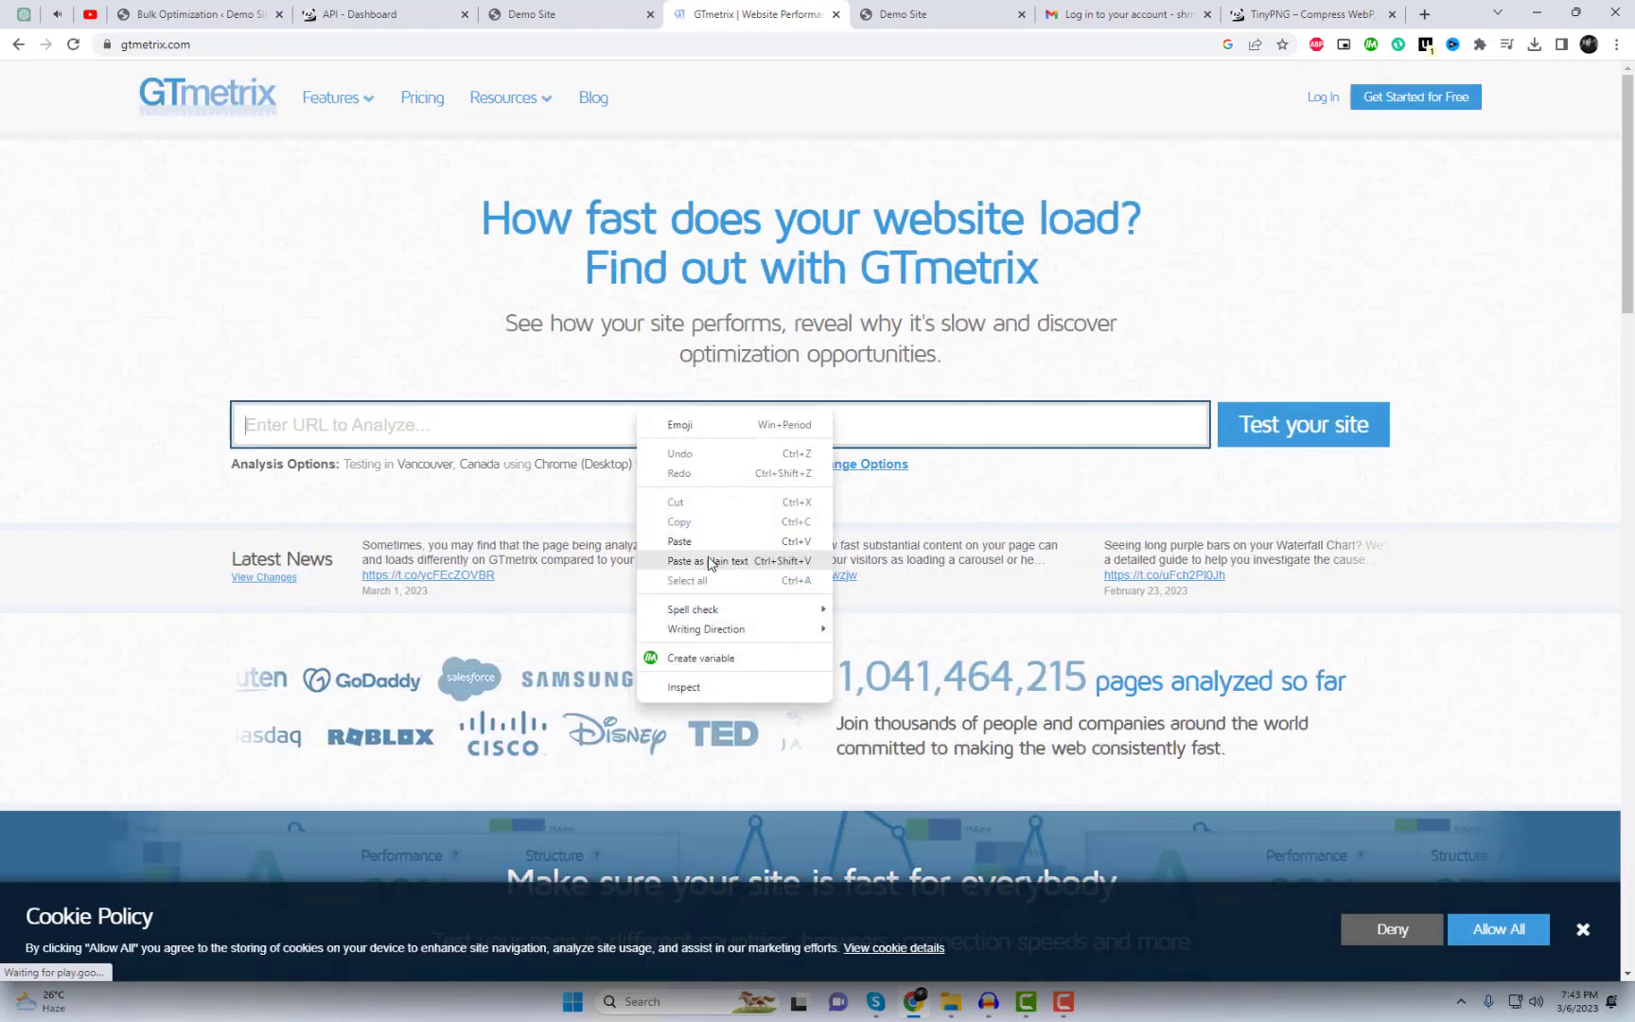
{"action": "left_click", "coordinate": [702, 541]}
{"action": "left_click", "coordinate": [1358, 428]}
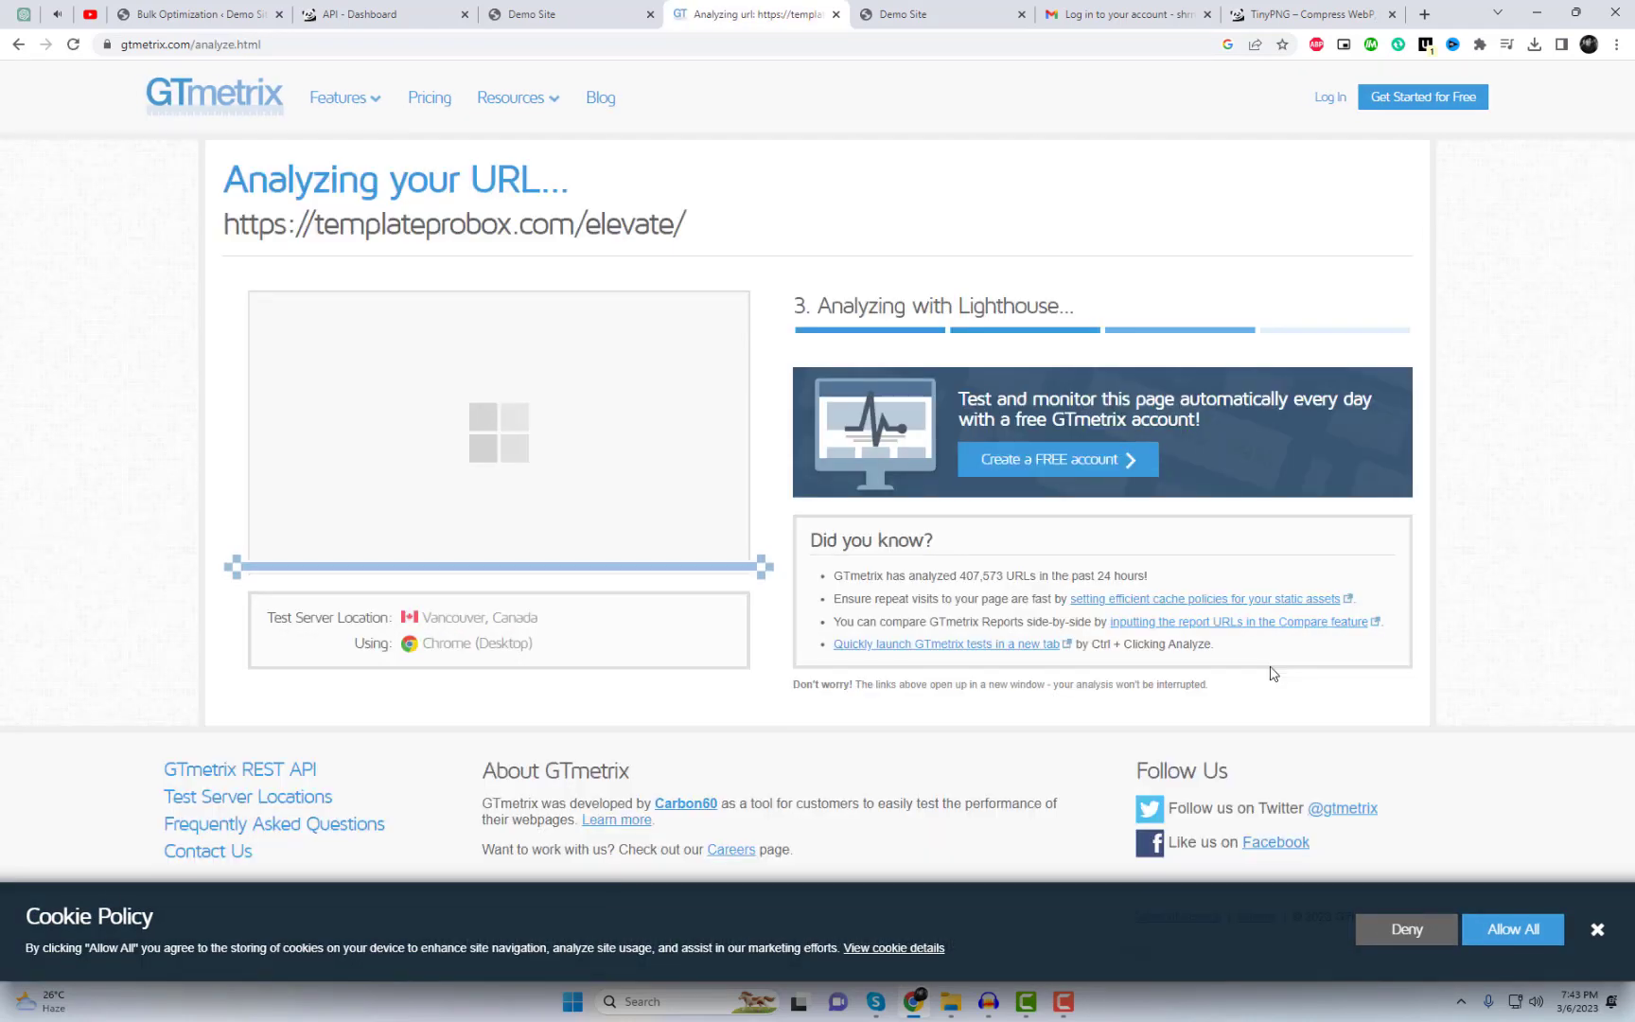